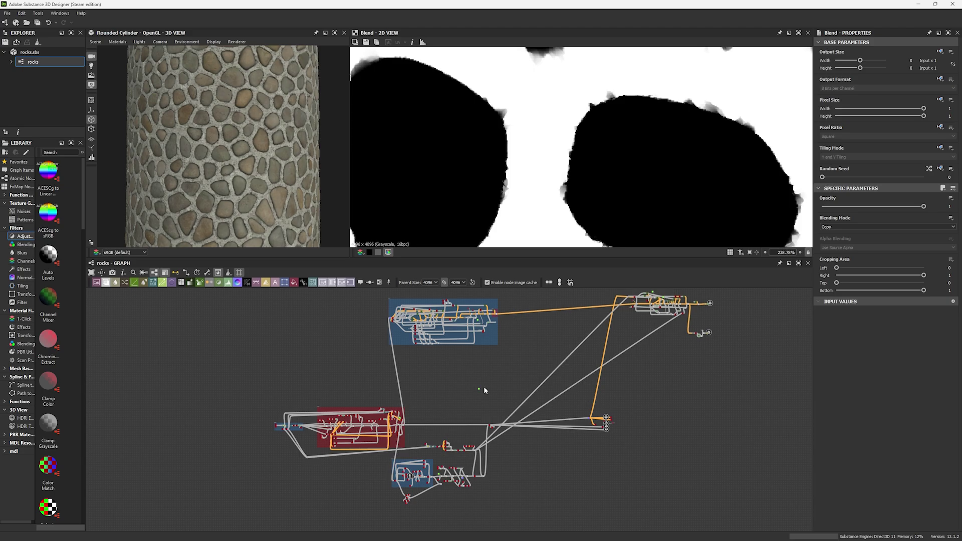
# Step: Look over the overall layout of the rocks graph and locate the Main Shape frame
pyautogui.moveTo(484, 395); pyautogui.dragTo(350, 390, button='middle')
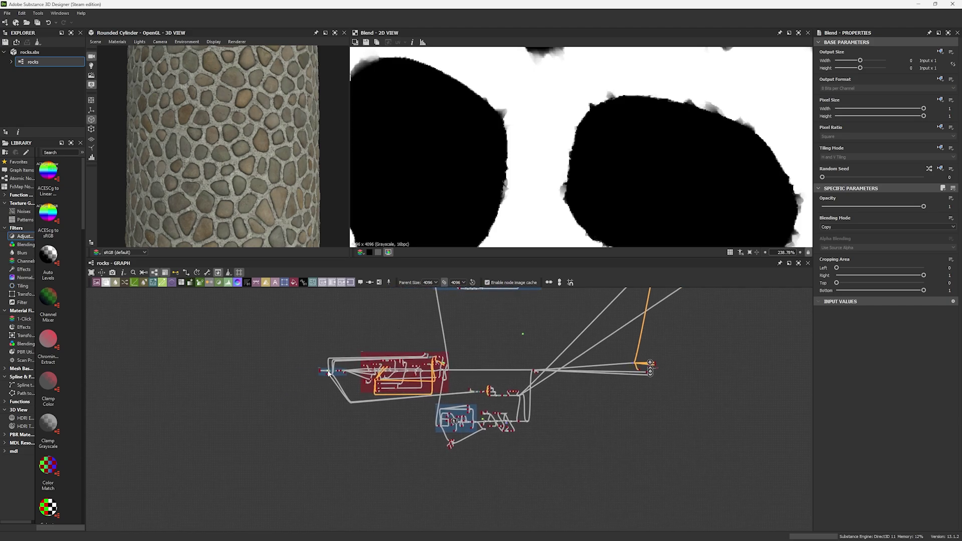
pyautogui.scroll(8, 327, 371)
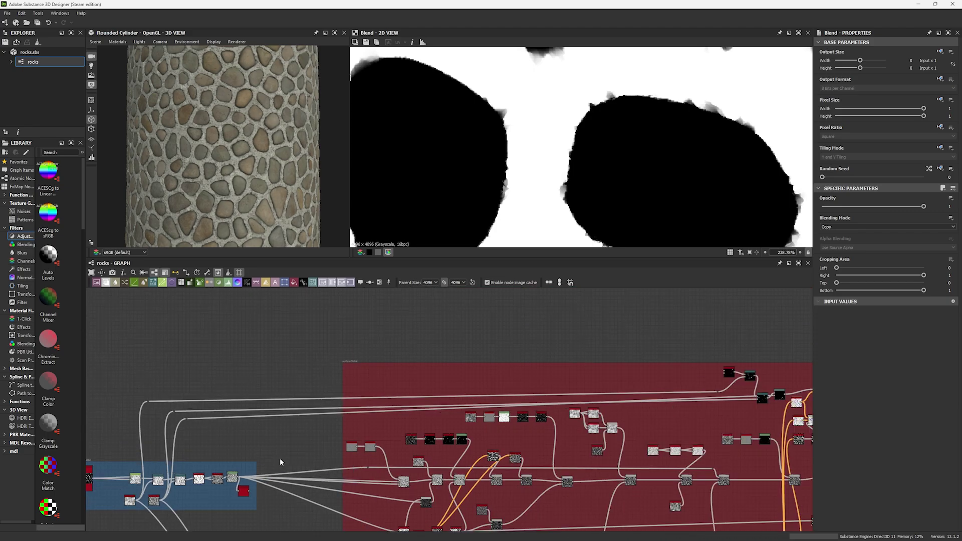
pyautogui.scroll(3, 326, 398)
pyautogui.scroll(-3, 335, 378)
pyautogui.moveTo(391, 406); pyautogui.dragTo(446, 315, button='middle')
pyautogui.scroll(5, 396, 368)
pyautogui.scroll(-12, 287, 340)
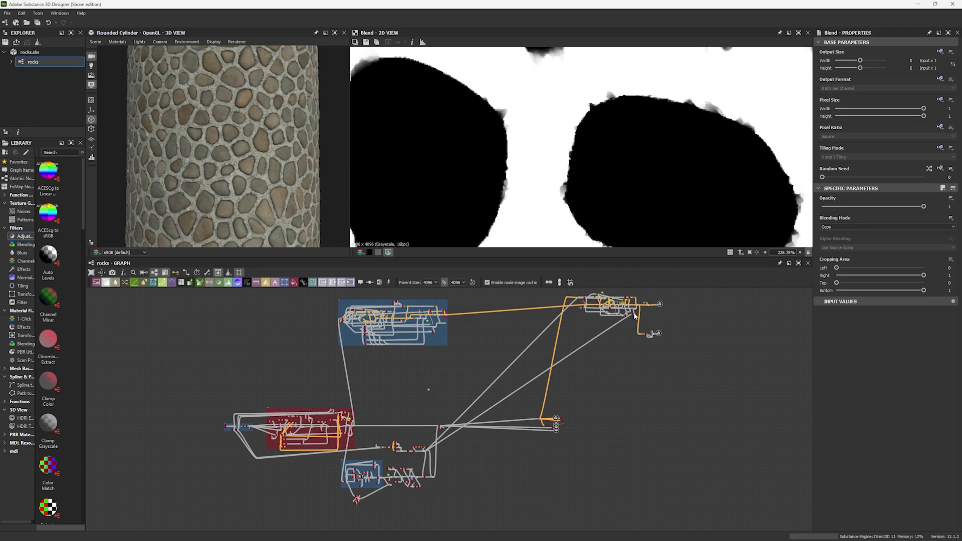
pyautogui.moveTo(399, 388); pyautogui.dragTo(478, 337, button='middle')
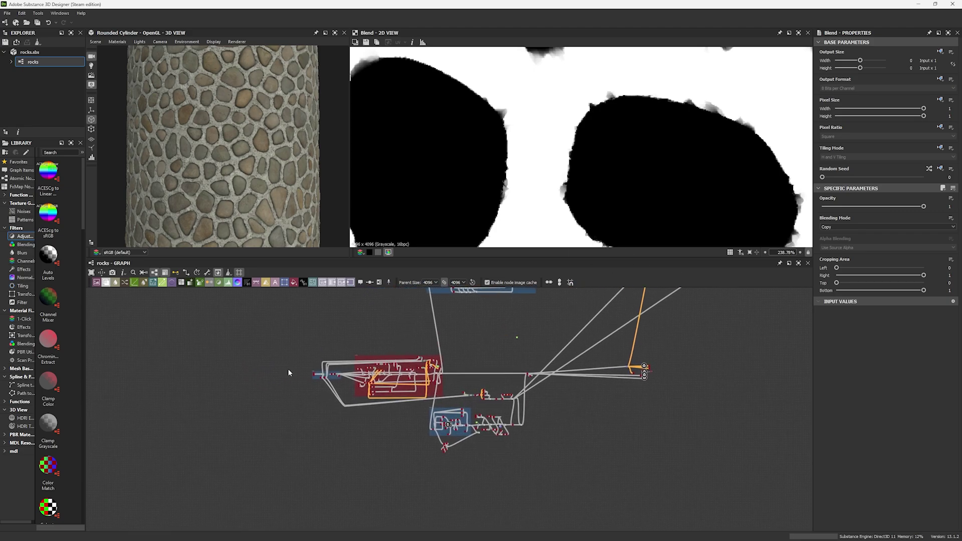
pyautogui.scroll(3, 325, 374)
pyautogui.scroll(4, 352, 372)
pyautogui.moveTo(353, 373); pyautogui.dragTo(246, 369, button='middle')
pyautogui.scroll(-2, 233, 383)
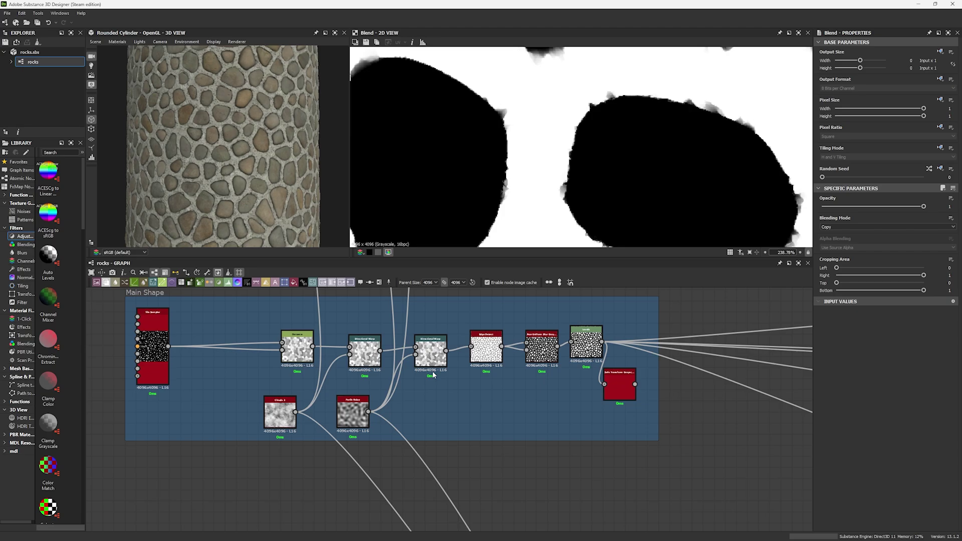
# Step: Move the Distance node closer to the Tile Sampler and preview both nodes' outputs in the 2D view
pyautogui.moveTo(303, 338); pyautogui.dragTo(237, 338)
pyautogui.doubleClick(152, 346)
pyautogui.press('f')
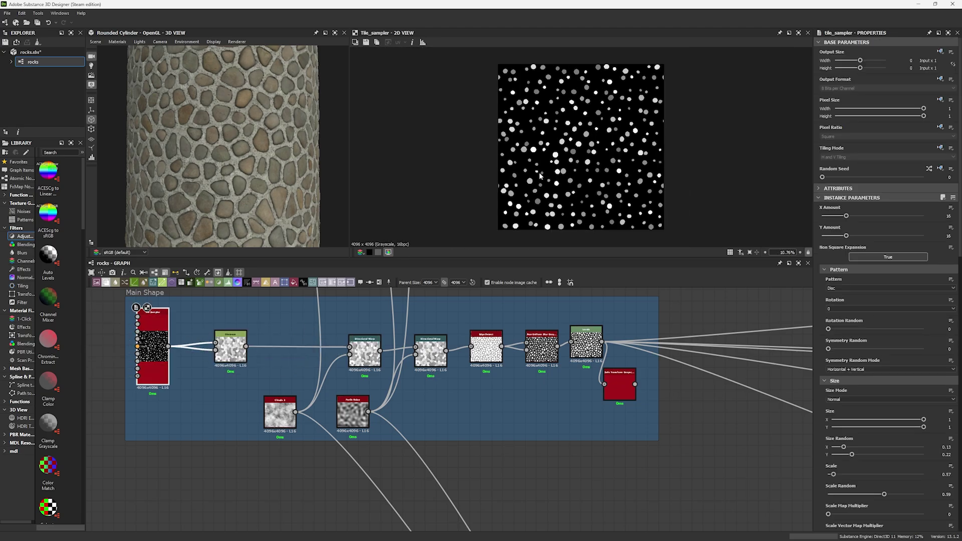
pyautogui.doubleClick(243, 346)
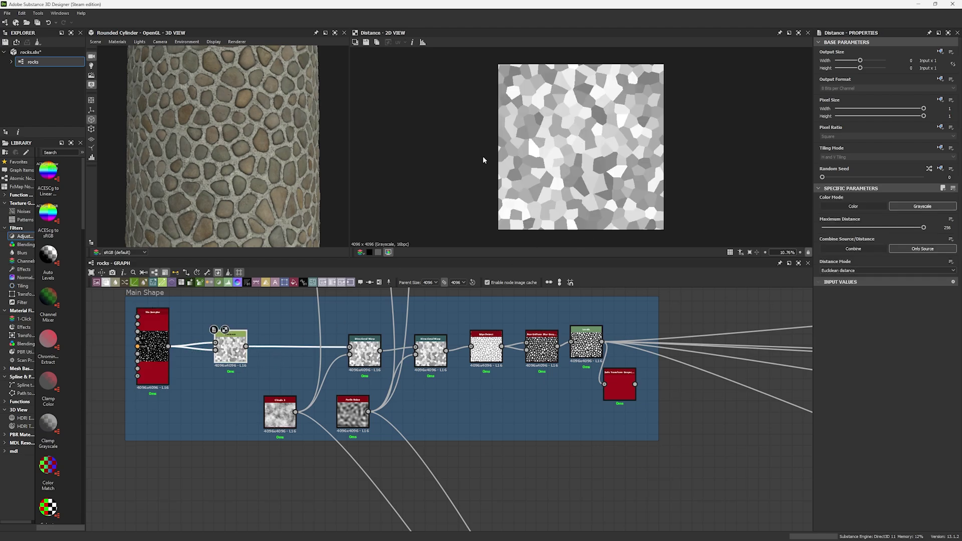
# Step: Preview the outputs of the two Directional Warp nodes in the Main Shape frame and inspect the warped cells up close
pyautogui.moveTo(345, 340); pyautogui.dragTo(269, 348, button='middle')
pyautogui.doubleClick(287, 358)
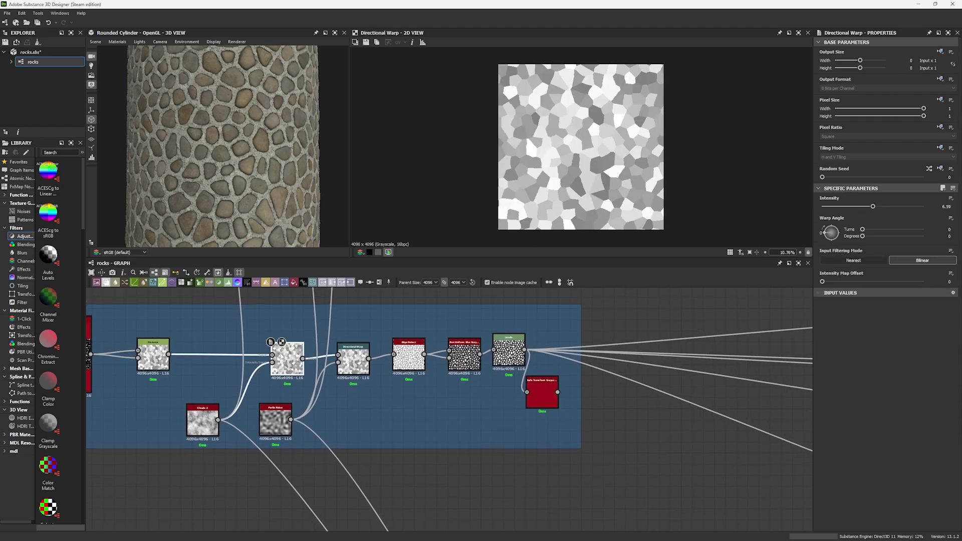
pyautogui.click(353, 357)
pyautogui.scroll(5, 544, 190)
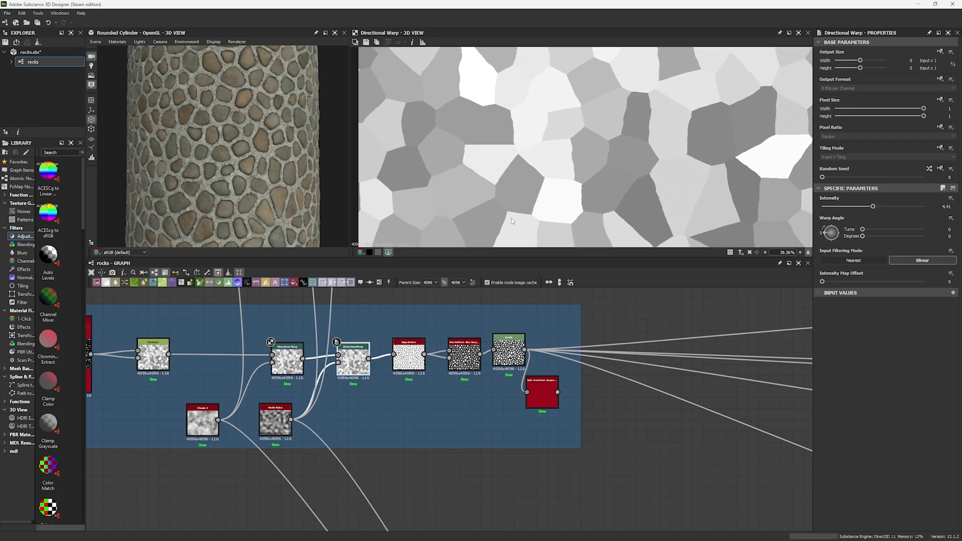
pyautogui.doubleClick(353, 360)
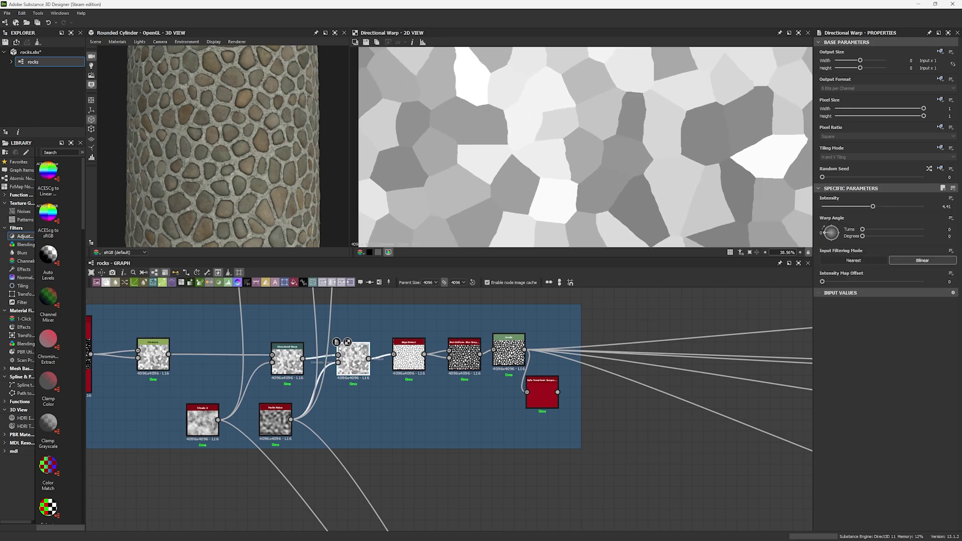
# Step: Preview the Edge Detect, Non Uniform Blur Grayscale and Levels outputs in sequence to examine how the stone shapes form
pyautogui.doubleClick(415, 367)
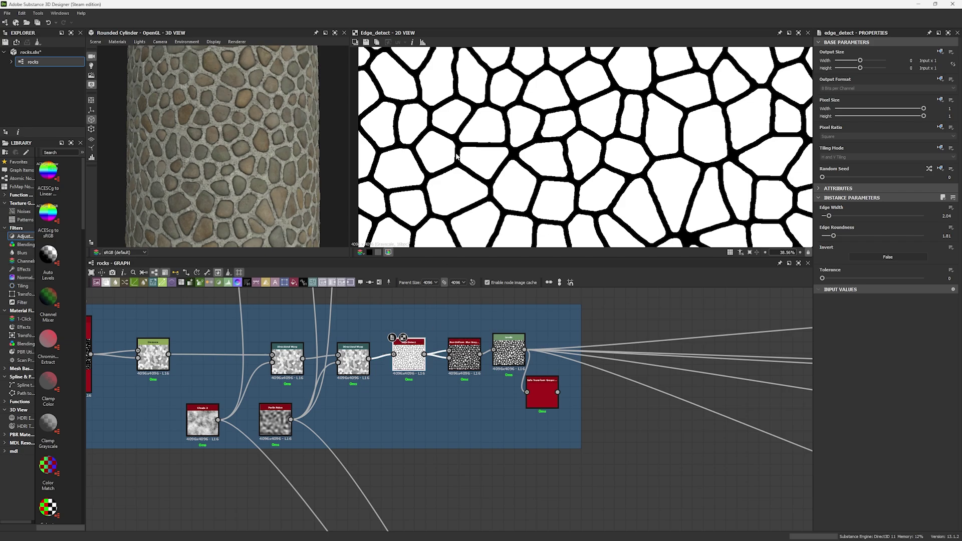
pyautogui.doubleClick(464, 354)
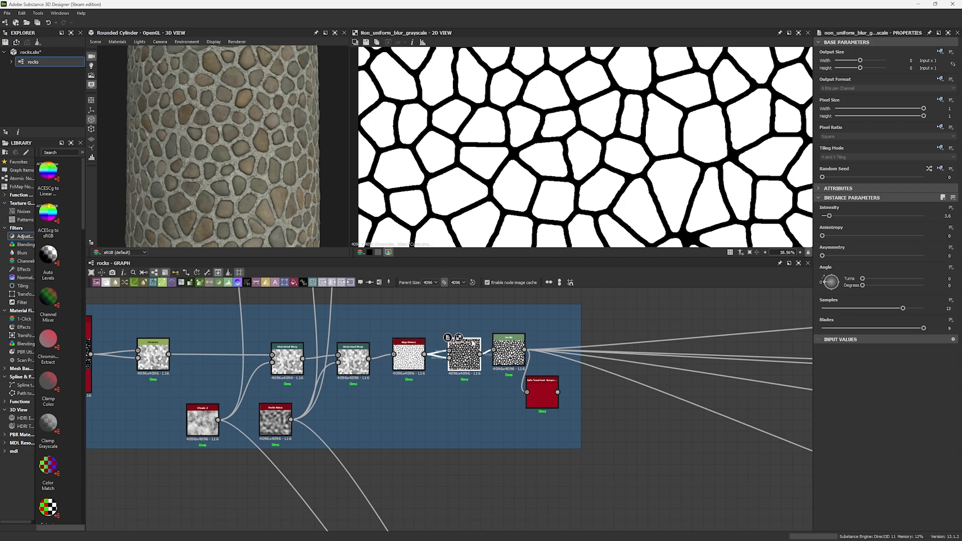
pyautogui.doubleClick(515, 346)
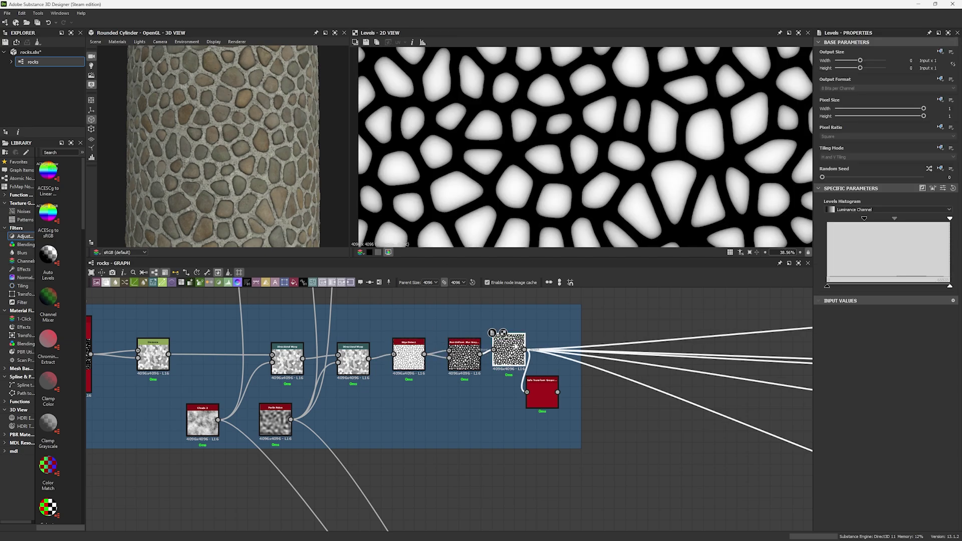
pyautogui.scroll(2, 549, 191)
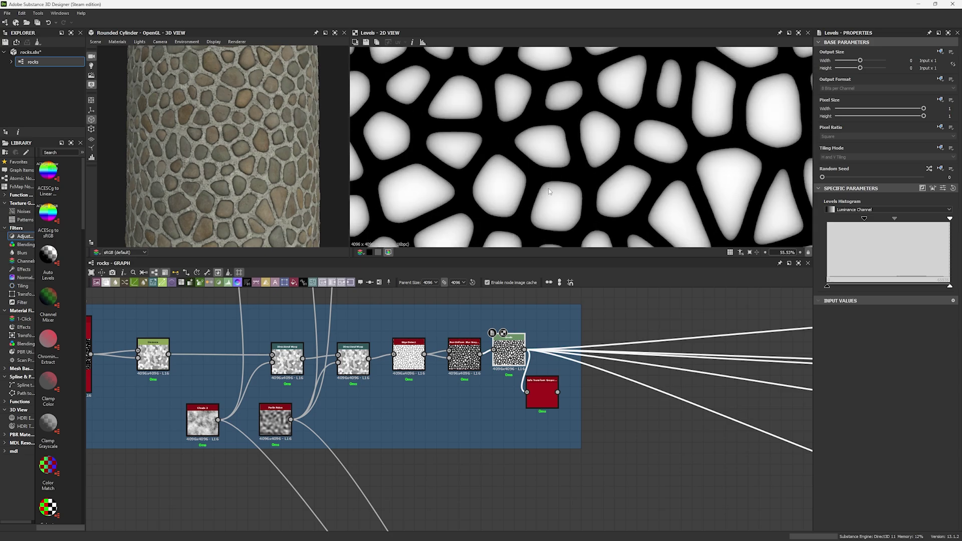
# Step: Delete the unused Safe Transform Grayscale node from the Main Shape frame
pyautogui.click(542, 392)
pyautogui.press('Delete')
pyautogui.moveTo(482, 381); pyautogui.dragTo(589, 407, button='middle')
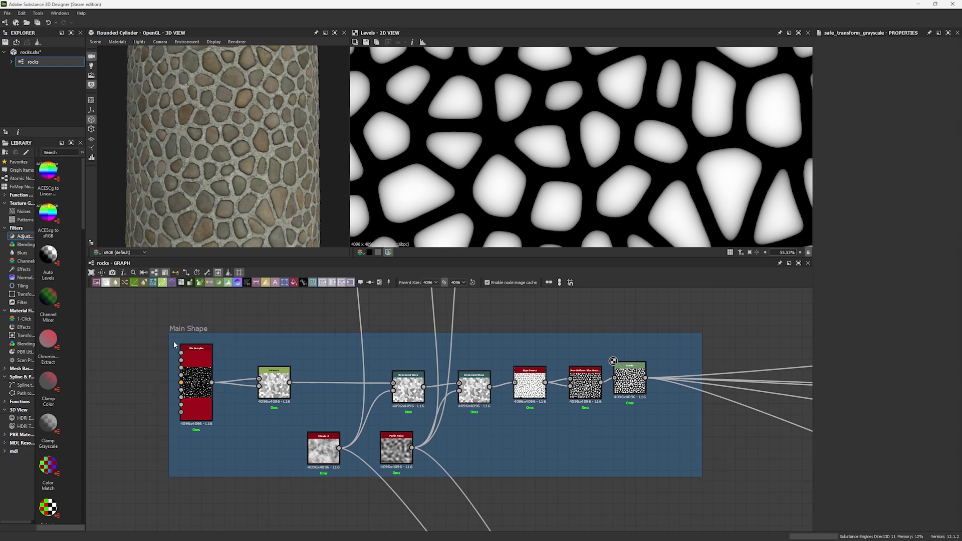
# Step: Select the Main Shape nodes stage by stage: Tile Sampler with Distance, the warps with their noises, and Edge Detect through Levels
pyautogui.moveTo(174, 345); pyautogui.dragTo(296, 437)
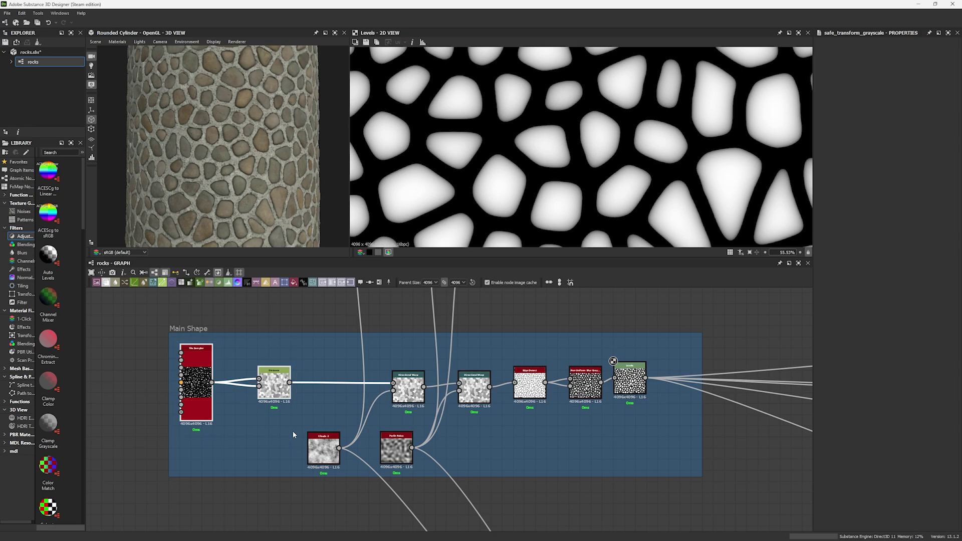
pyautogui.moveTo(319, 358); pyautogui.dragTo(488, 462)
pyautogui.moveTo(502, 437); pyautogui.dragTo(379, 422, button='middle')
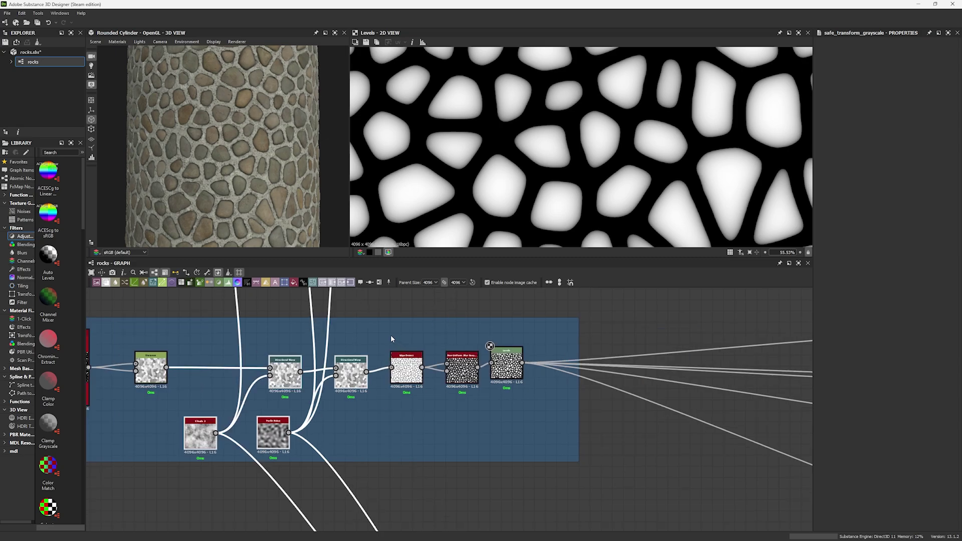
pyautogui.moveTo(390, 334); pyautogui.dragTo(531, 414)
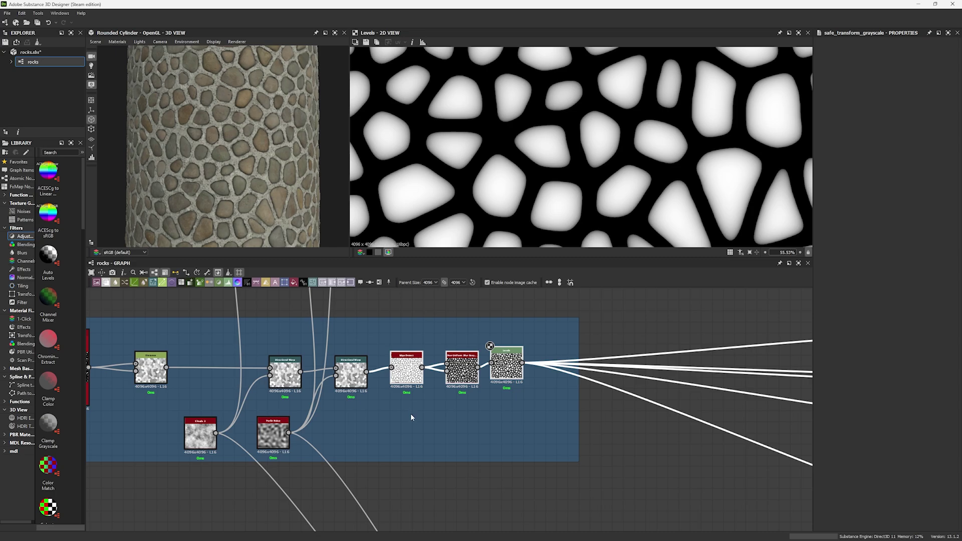
# Step: Preview the Threshold node that feeds the lower blue frame to examine the mask between the stones
pyautogui.scroll(-3, 411, 417)
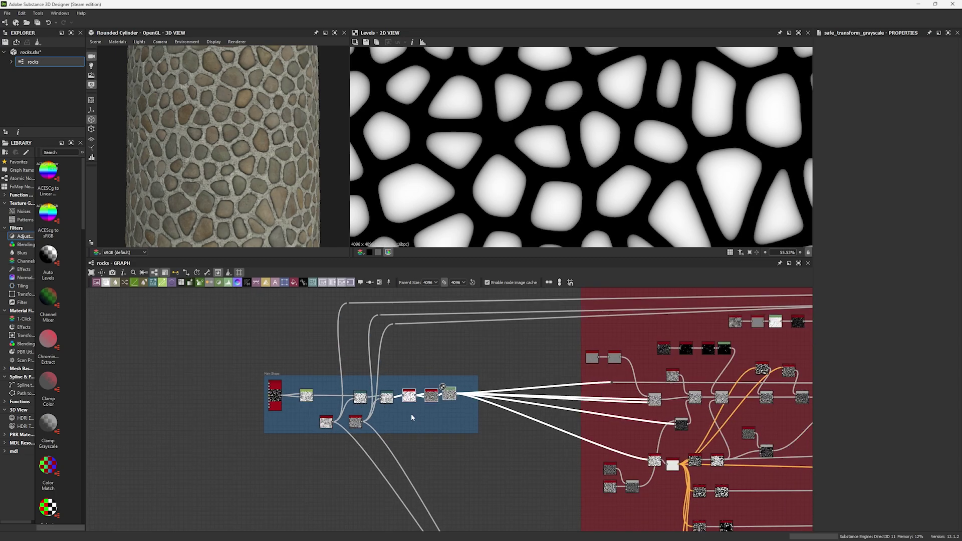
pyautogui.scroll(-2, 410, 413)
pyautogui.moveTo(411, 414); pyautogui.dragTo(411, 377, button='middle')
pyautogui.scroll(4, 543, 381)
pyautogui.click(351, 406)
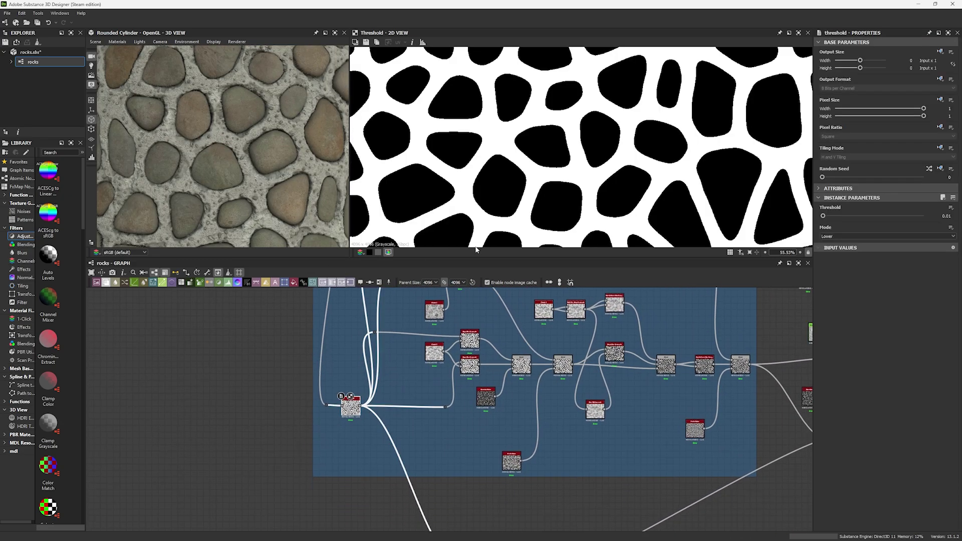
# Step: Preview the early and later Blend nodes in the lower blue frame to compare the mortar mask's edge detail
pyautogui.scroll(-3, 399, 451)
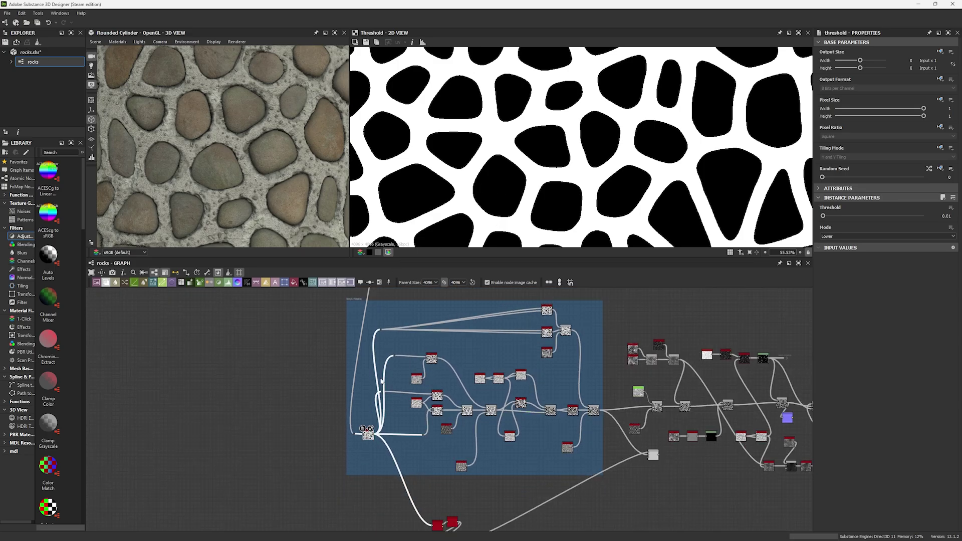
pyautogui.moveTo(398, 451); pyautogui.dragTo(388, 506, button='middle')
pyautogui.scroll(3, 338, 373)
pyautogui.moveTo(338, 374); pyautogui.dragTo(304, 365, button='middle')
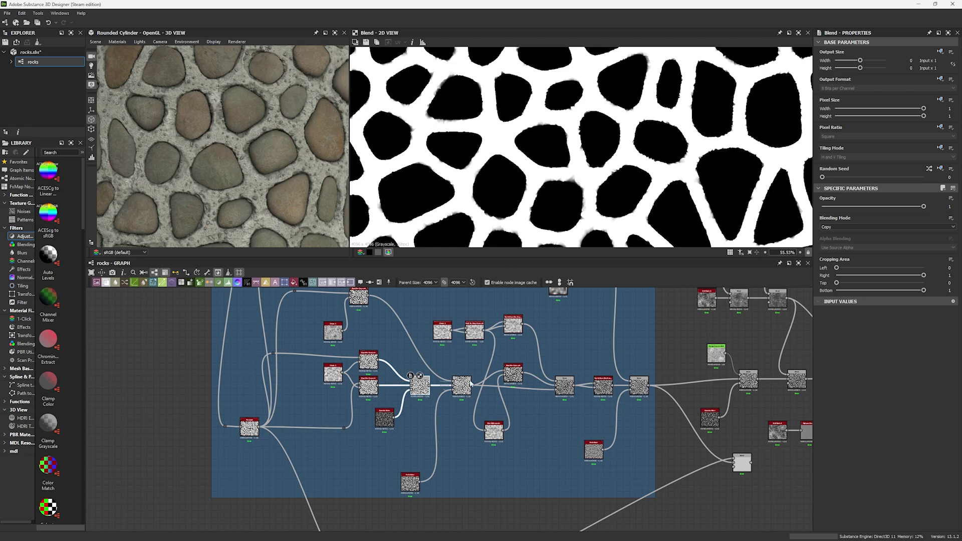
pyautogui.click(570, 390)
pyautogui.moveTo(579, 356); pyautogui.dragTo(559, 350, button='middle')
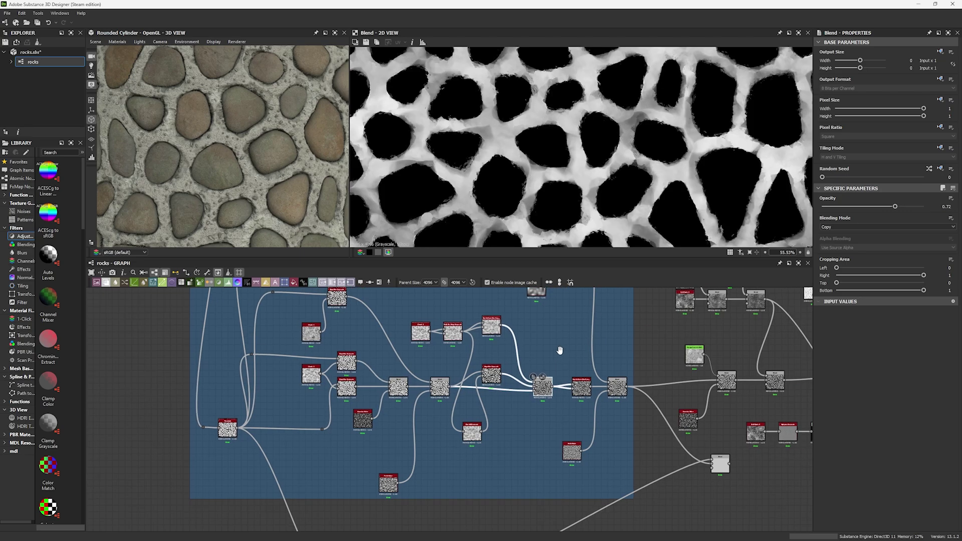
# Step: Step through the Blend outputs along the lower blue frame's main chain, ending with its final Blend node
pyautogui.scroll(3, 572, 311)
pyautogui.click(341, 444)
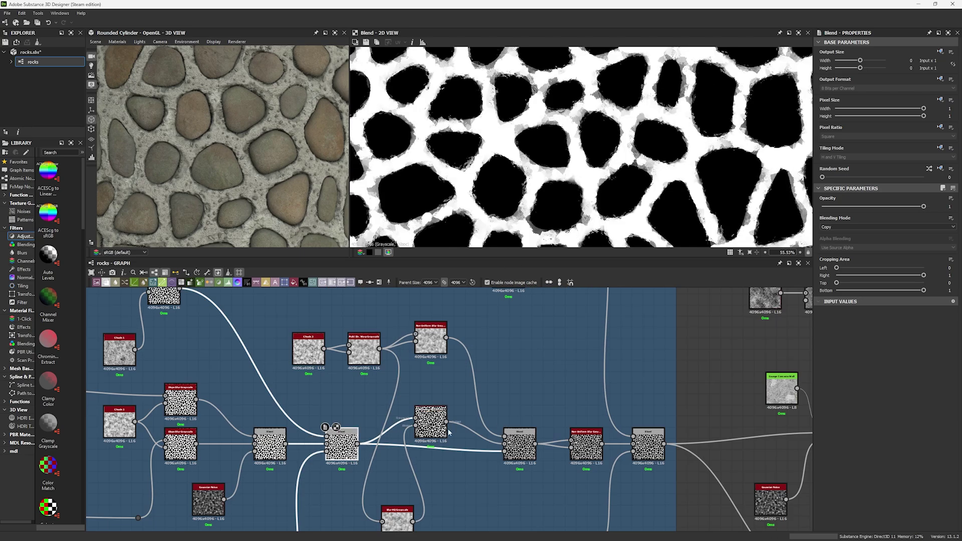
pyautogui.click(519, 446)
pyautogui.moveTo(552, 408); pyautogui.dragTo(394, 376, button='middle')
pyautogui.click(559, 418)
pyautogui.scroll(-3, 509, 392)
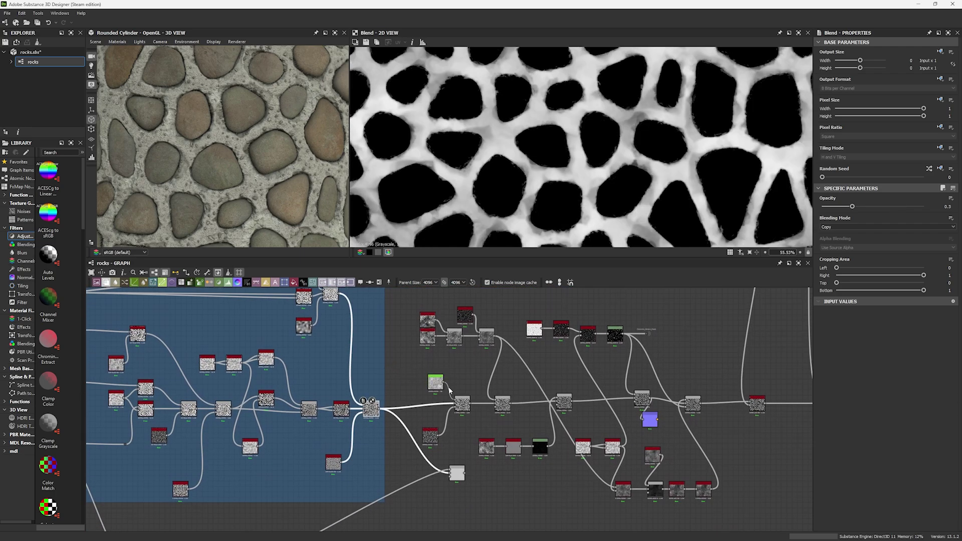
# Step: Preview the Blend nodes following the lower blue frame, starting at the Grunge Concrete Wall blend, and inspect the mortar surface closely
pyautogui.scroll(4, 453, 394)
pyautogui.scroll(1, 453, 400)
pyautogui.moveTo(454, 399); pyautogui.dragTo(424, 381, button='middle')
pyautogui.click(453, 395)
pyautogui.click(564, 403)
pyautogui.moveTo(647, 414); pyautogui.dragTo(506, 407, button='middle')
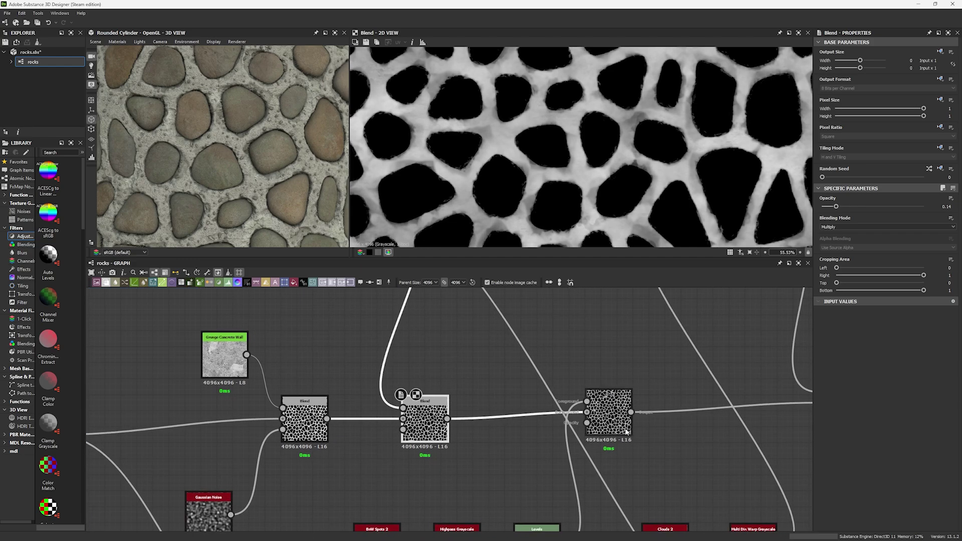
pyautogui.click(608, 404)
pyautogui.scroll(-5, 457, 450)
pyautogui.scroll(5, 593, 163)
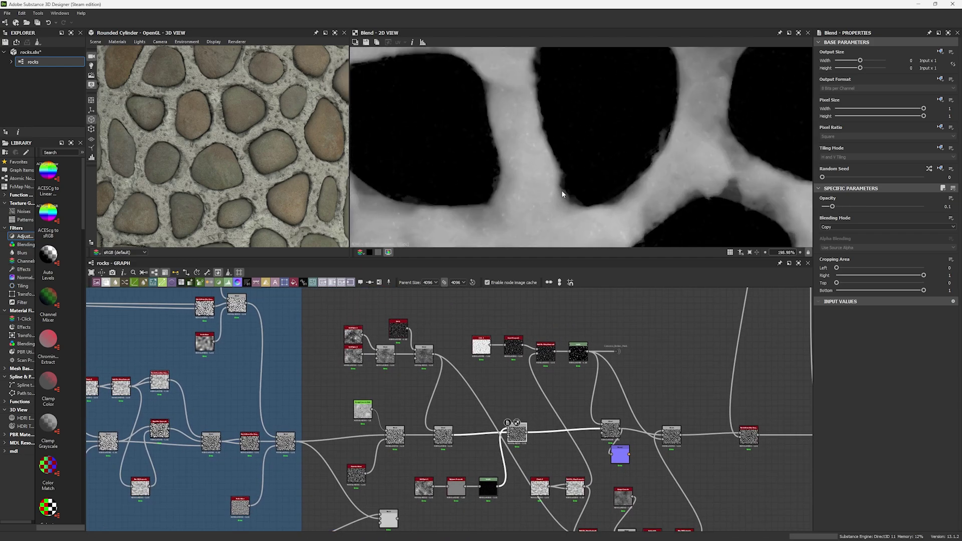
pyautogui.moveTo(645, 426); pyautogui.dragTo(546, 388, button='middle')
# Step: Examine the finished stone and mortar material on the rounded cylinder from different angles and distances
pyautogui.moveTo(400, 359); pyautogui.dragTo(608, 373, button='middle')
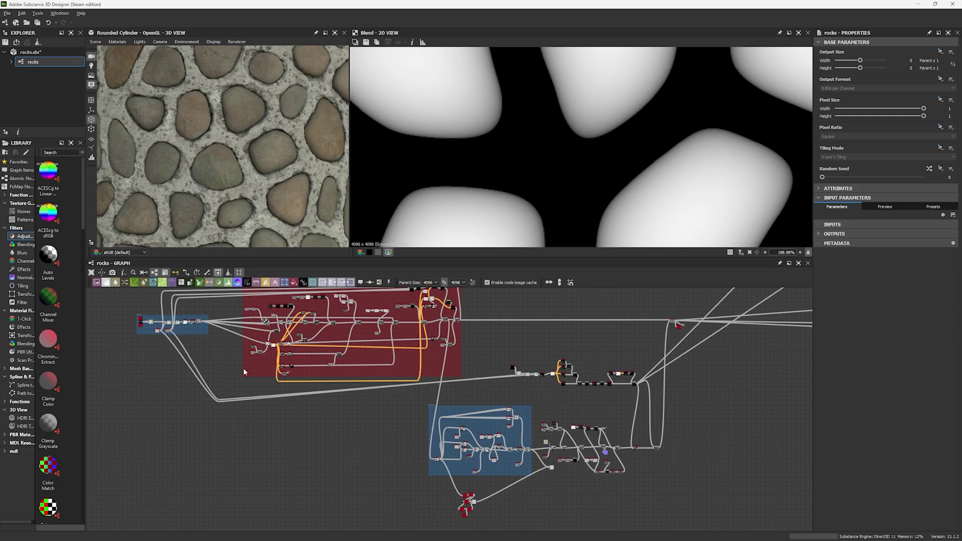
pyautogui.scroll(-5, 182, 185)
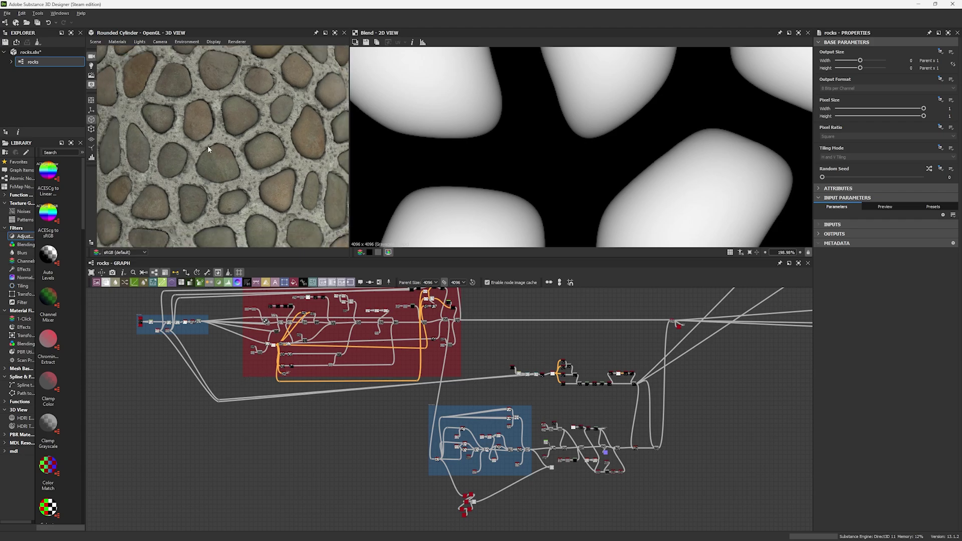
pyautogui.moveTo(251, 244); pyautogui.dragTo(255, 73)
pyautogui.scroll(-5, 233, 100)
pyautogui.scroll(5, 255, 74)
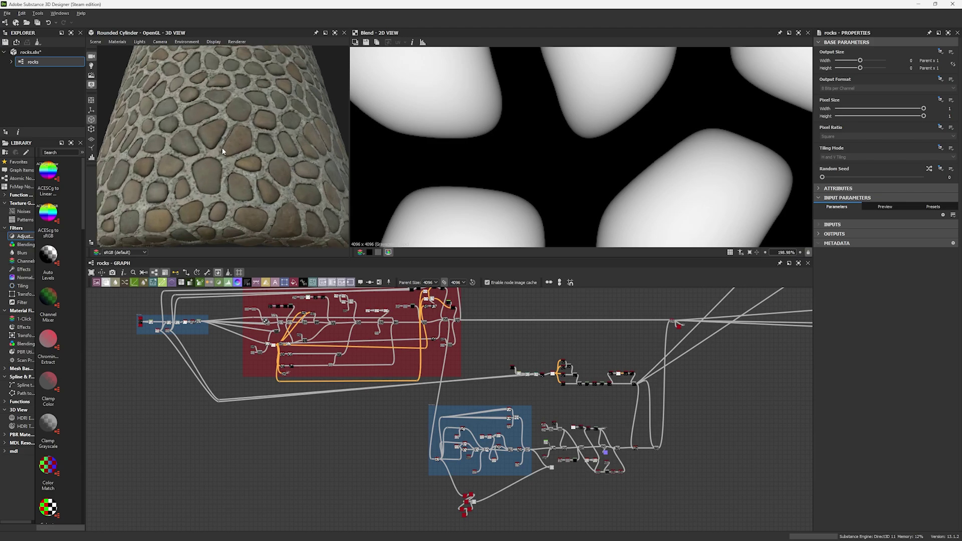
# Step: Select the upper blue frame together with the upper node group it feeds
pyautogui.scroll(-5, 435, 364)
pyautogui.moveTo(435, 364); pyautogui.dragTo(369, 429, button='middle')
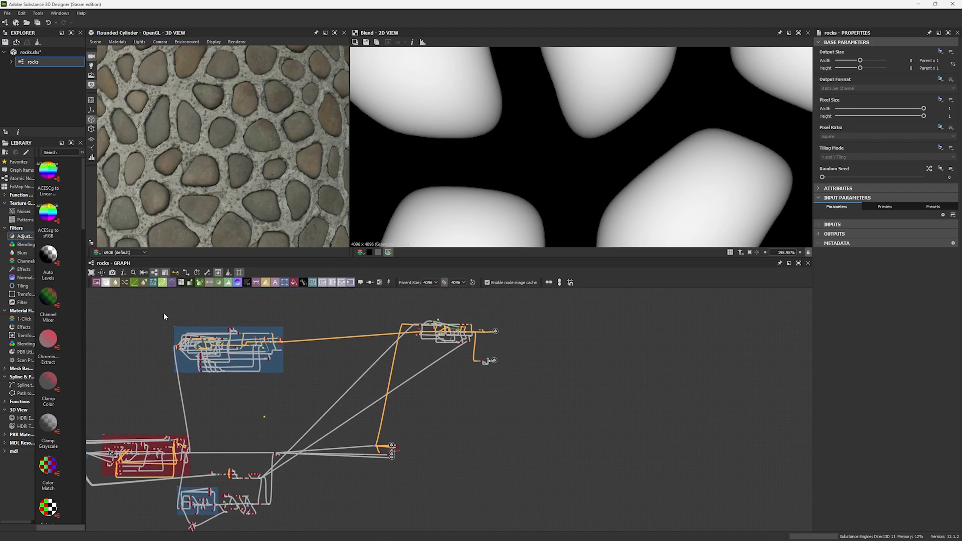
pyautogui.moveTo(164, 315); pyautogui.dragTo(543, 389)
# Step: Preview the Normal node's output and examine the complete normal map in a maximized 2D view
pyautogui.scroll(6, 387, 459)
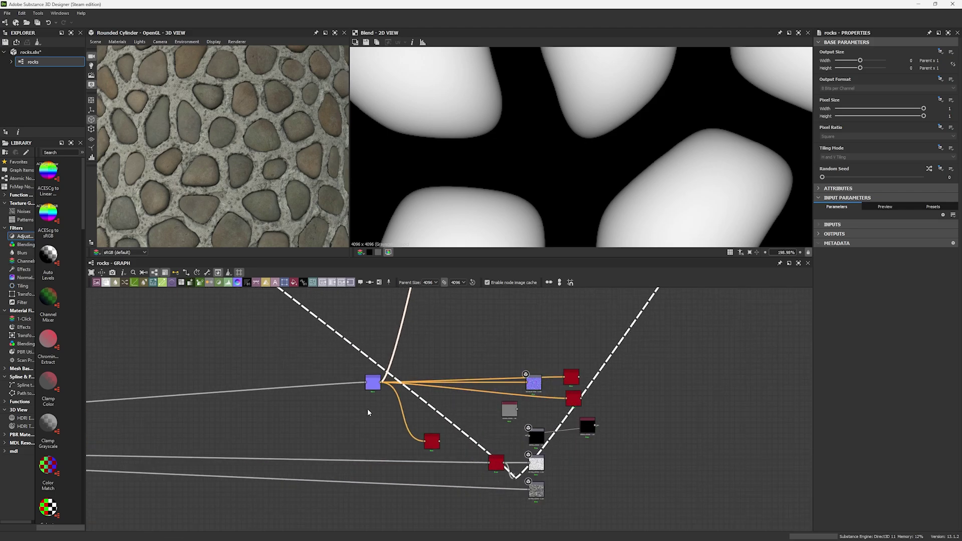
pyautogui.doubleClick(372, 382)
pyautogui.scroll(-5, 540, 119)
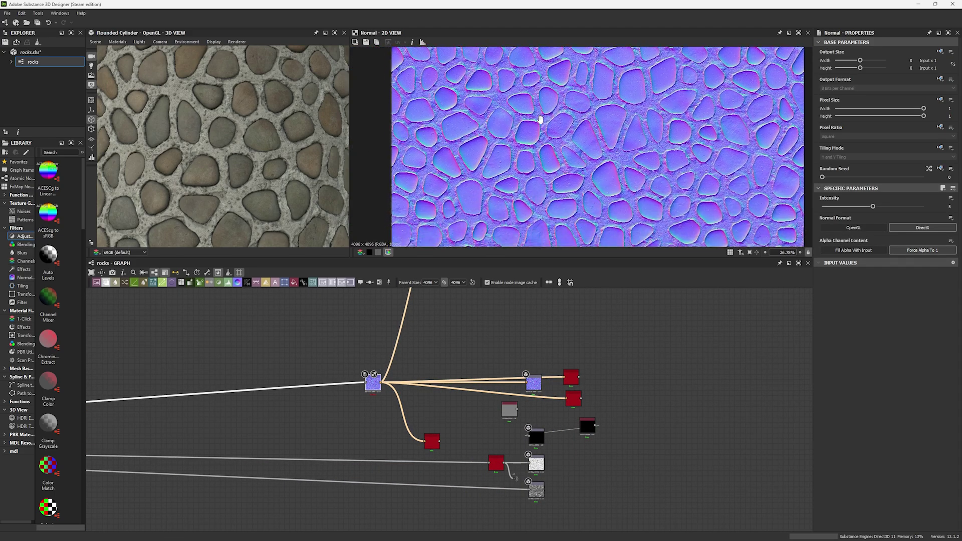
pyautogui.scroll(8, 539, 119)
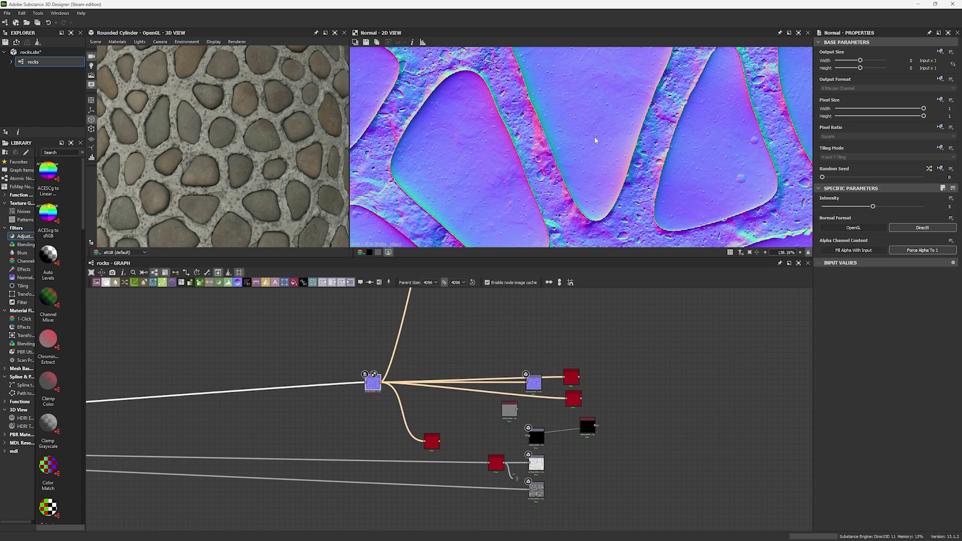
pyautogui.click(797, 32)
pyautogui.scroll(-6, 458, 257)
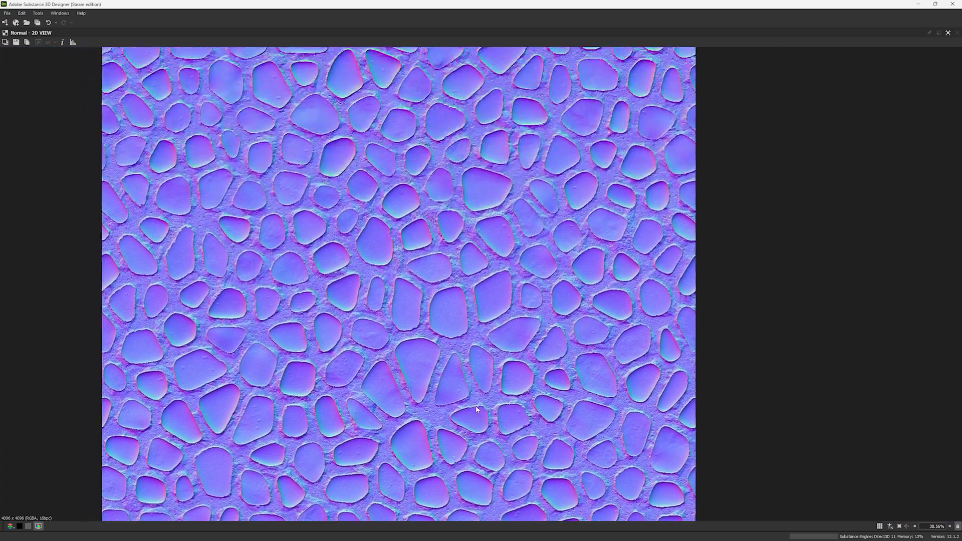
# Step: Examine the normal map's stone surfaces, chipped edges and mortar detail at several magnifications
pyautogui.scroll(5, 476, 409)
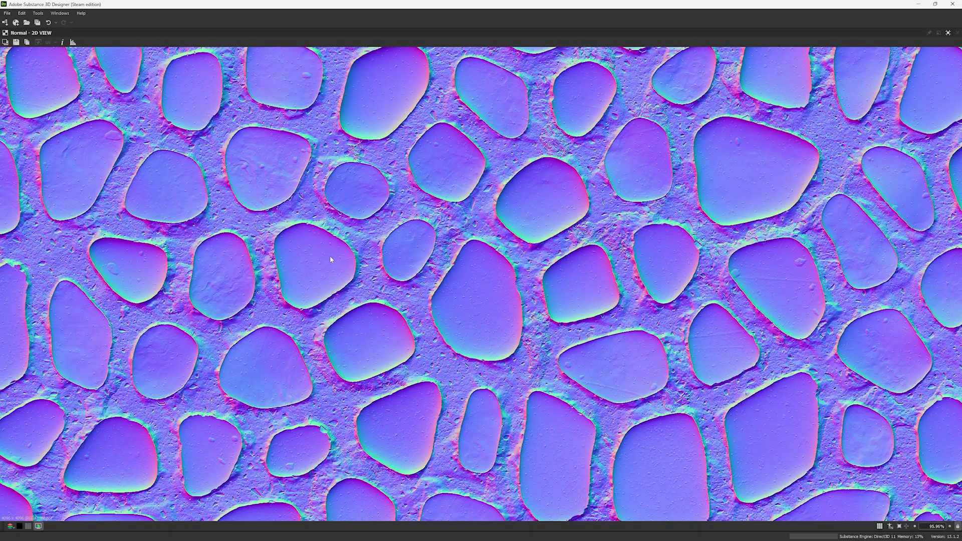
pyautogui.scroll(-8, 342, 292)
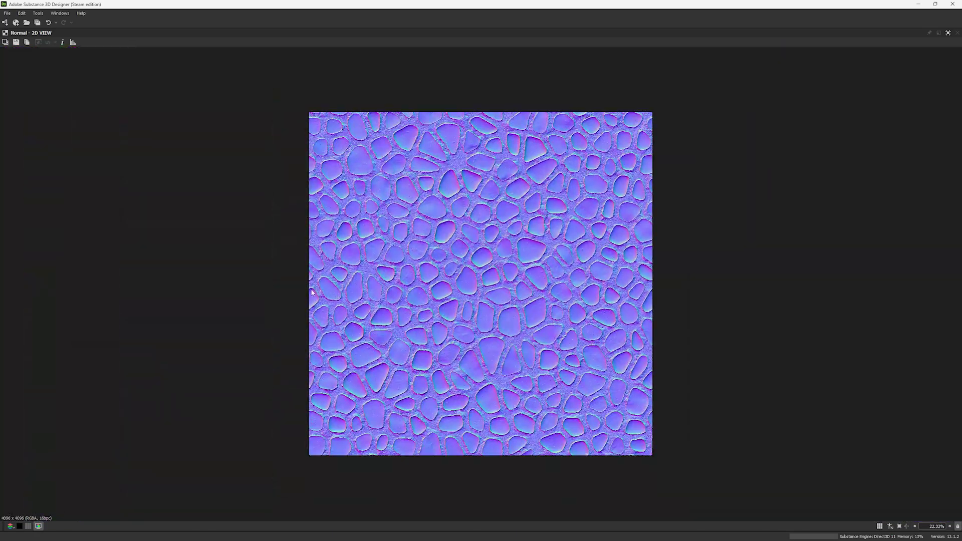
pyautogui.scroll(7, 395, 316)
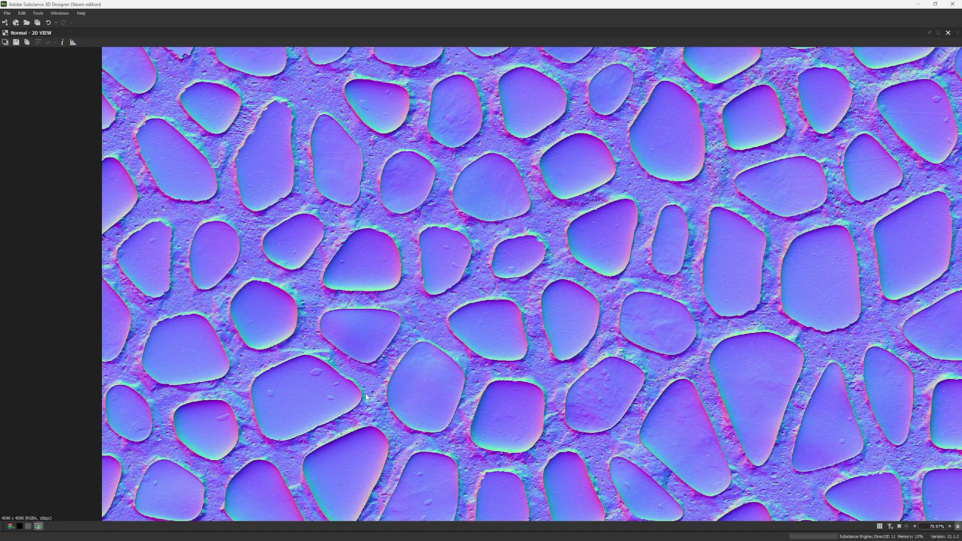
pyautogui.scroll(-3, 365, 398)
pyautogui.scroll(6, 332, 373)
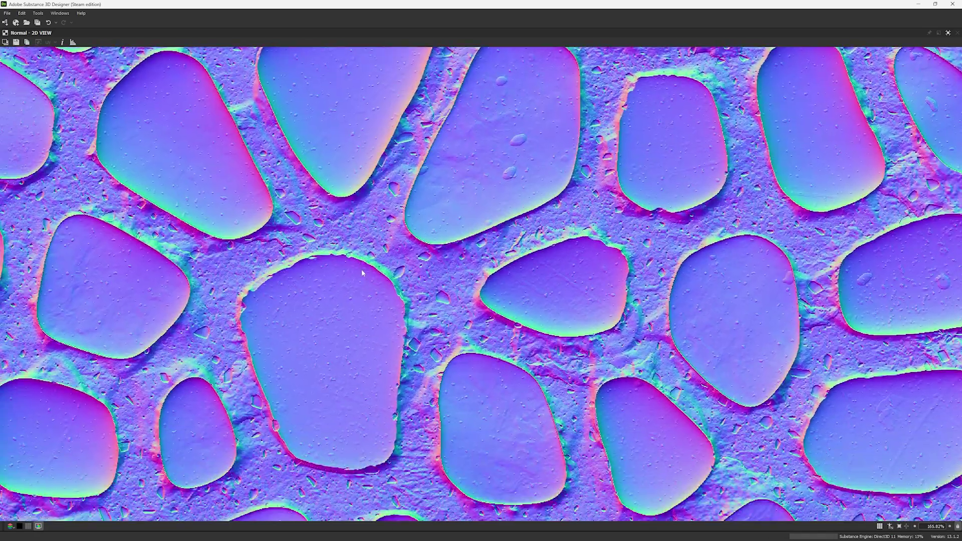
pyautogui.scroll(-5, 362, 269)
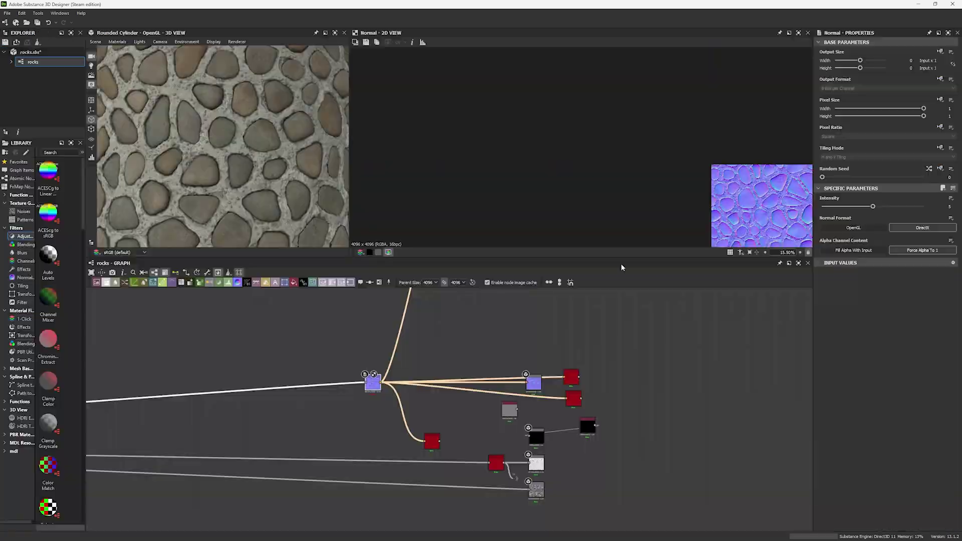
# Step: Preview the first Blend node in the red frame, fit its whole map in the 2D view and check its opacity
pyautogui.scroll(3, 299, 447)
pyautogui.scroll(-4, 388, 434)
pyautogui.moveTo(388, 435); pyautogui.dragTo(588, 407, button='middle')
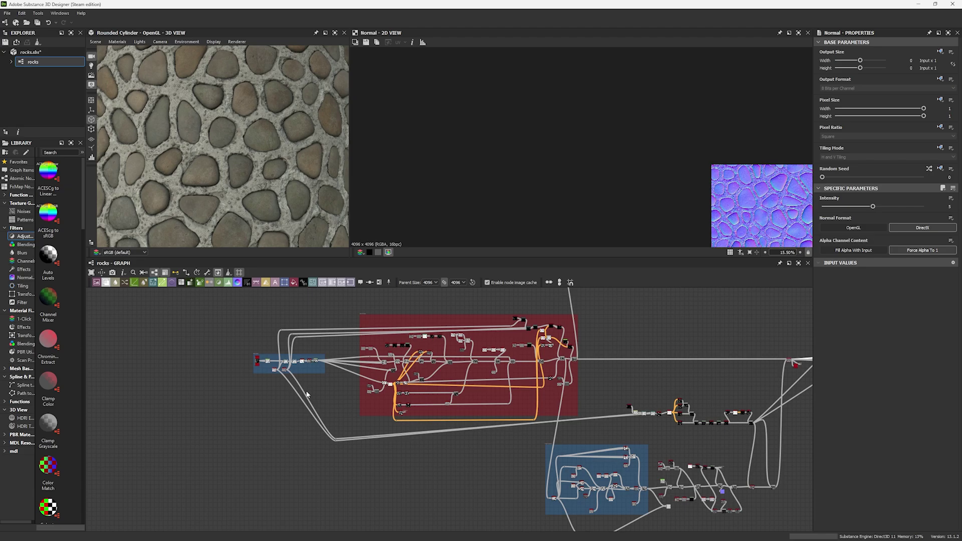
pyautogui.scroll(5, 283, 372)
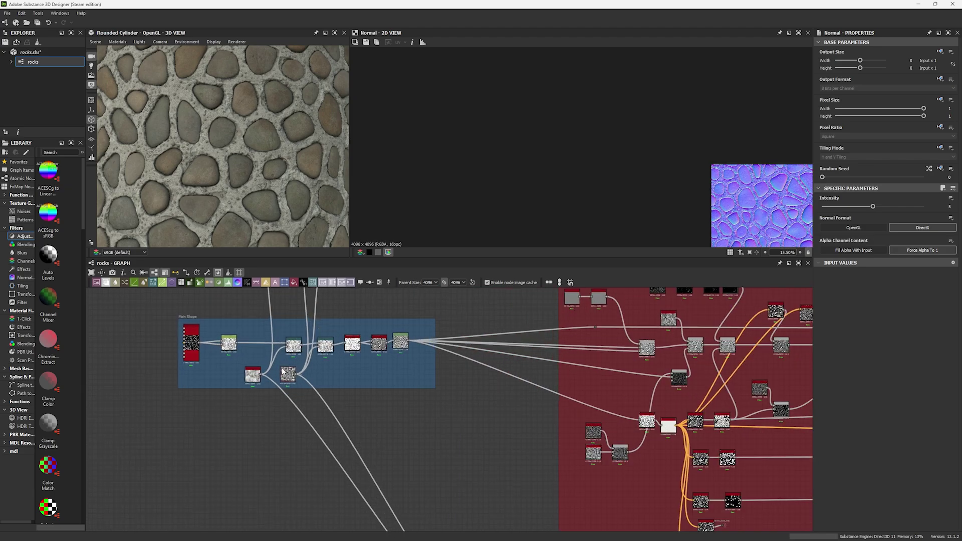
pyautogui.moveTo(417, 340); pyautogui.dragTo(158, 353, button='middle')
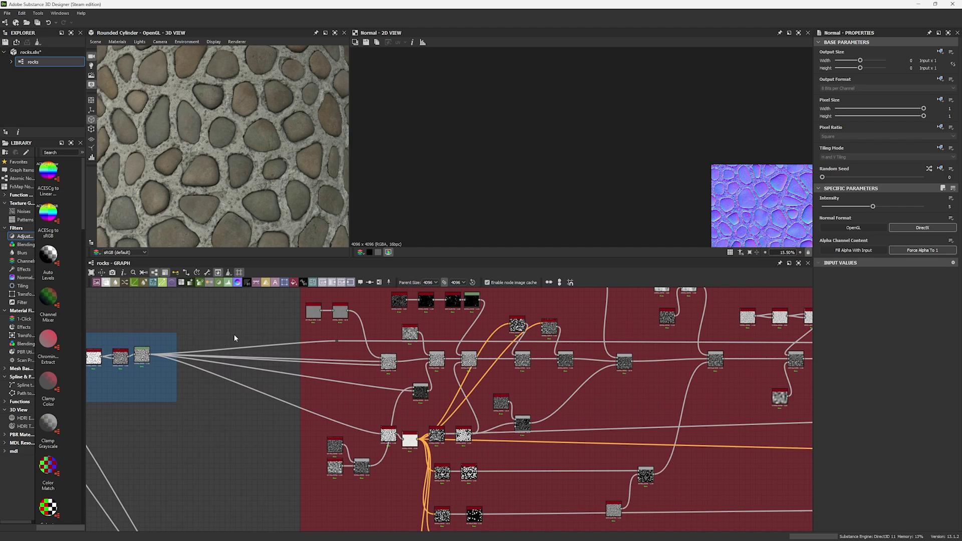
pyautogui.scroll(3, 359, 321)
pyautogui.click(429, 420)
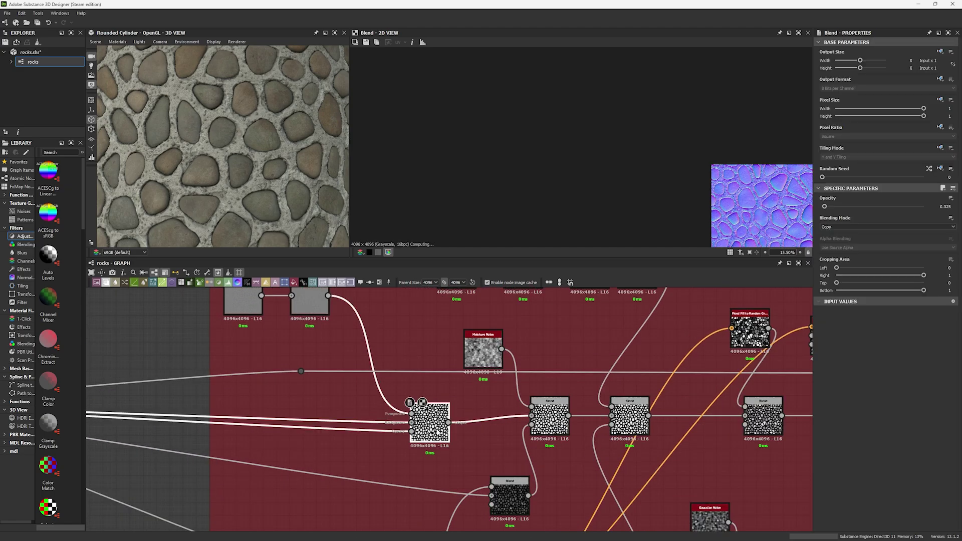
pyautogui.press('f')
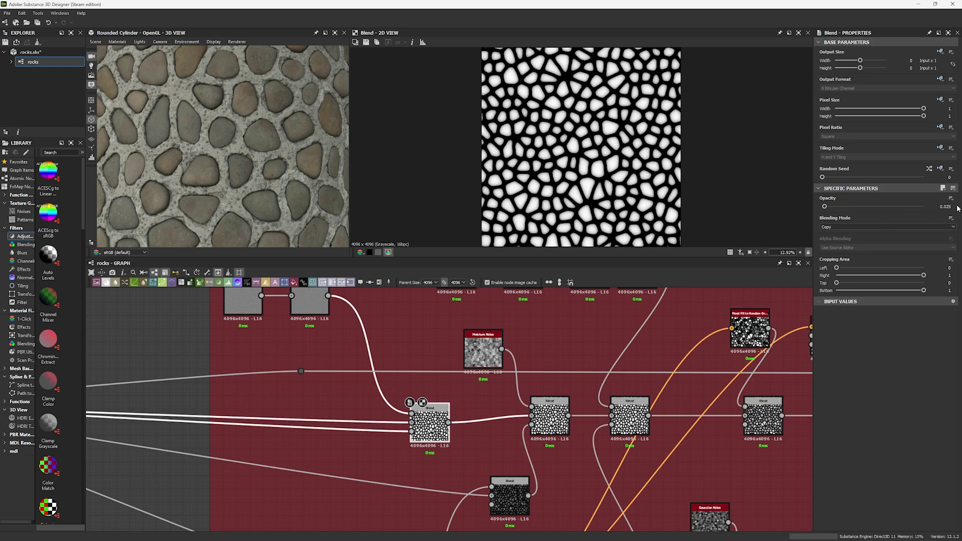
pyautogui.click(938, 205)
# Step: Examine the noise and Blur HQ Grayscale nodes feeding the first Blend, along with the Moisture Noise branch beside them
pyautogui.moveTo(340, 289); pyautogui.dragTo(342, 330, button='middle')
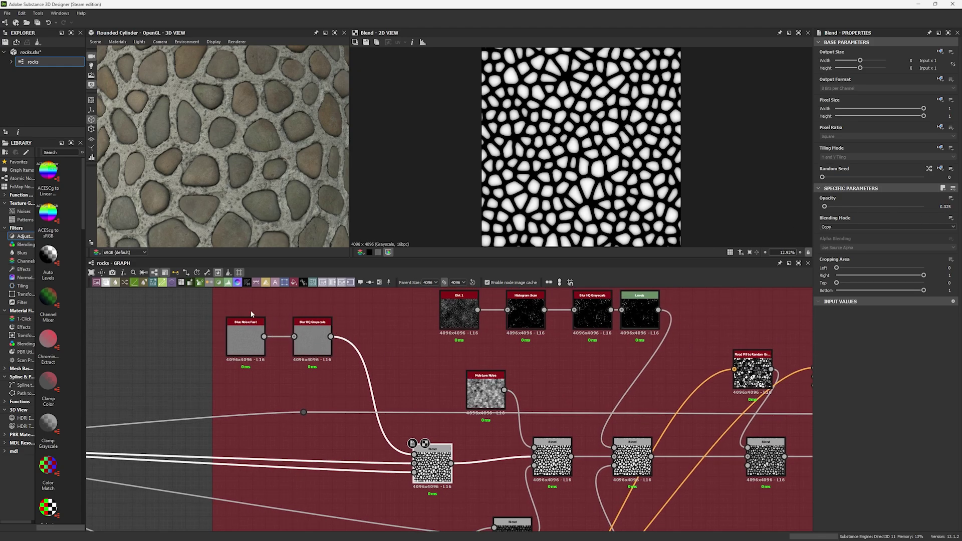
pyautogui.moveTo(251, 313); pyautogui.dragTo(338, 370)
pyautogui.moveTo(310, 345); pyautogui.dragTo(364, 358)
pyautogui.moveTo(494, 443); pyautogui.dragTo(368, 422, button='middle')
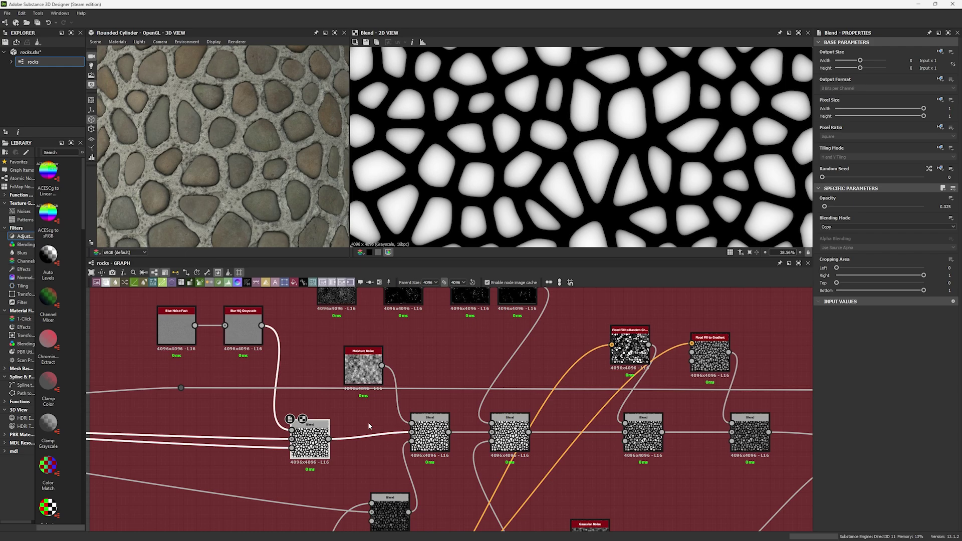
pyautogui.moveTo(368, 421); pyautogui.dragTo(287, 441, button='middle')
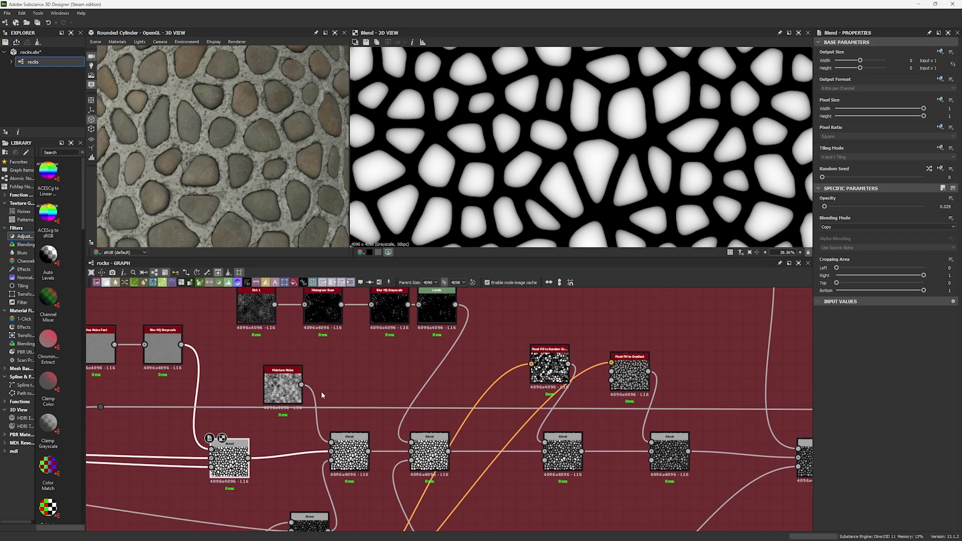
# Step: Preview the Subtract Blend fed by the Dirt 1 chain and review its settings and neighbouring branches
pyautogui.click(425, 453)
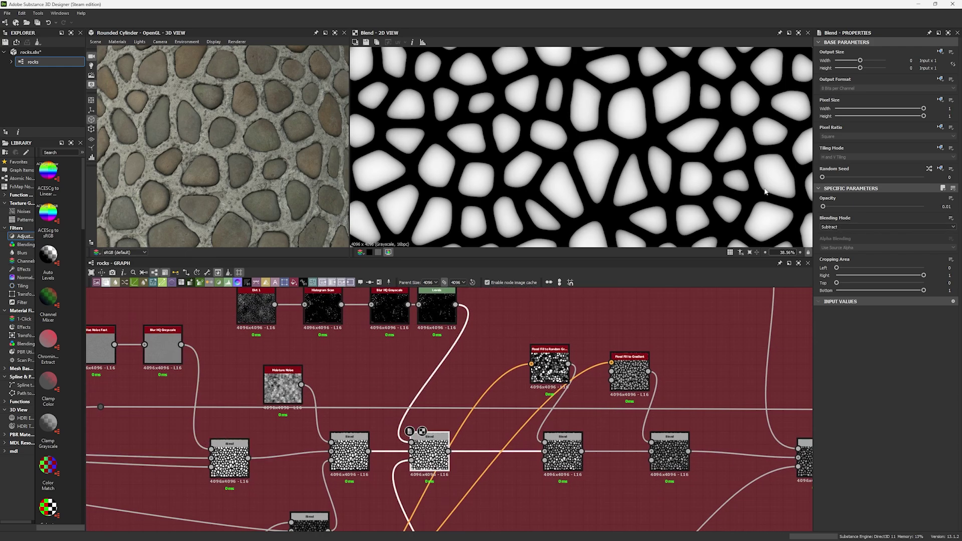
pyautogui.scroll(-5, 510, 425)
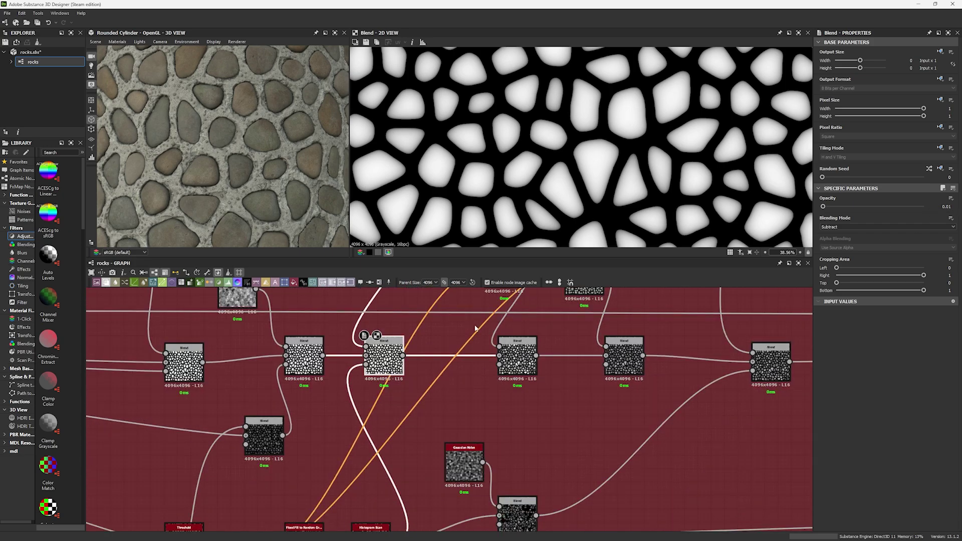
pyautogui.moveTo(300, 407); pyautogui.dragTo(372, 406, button='middle')
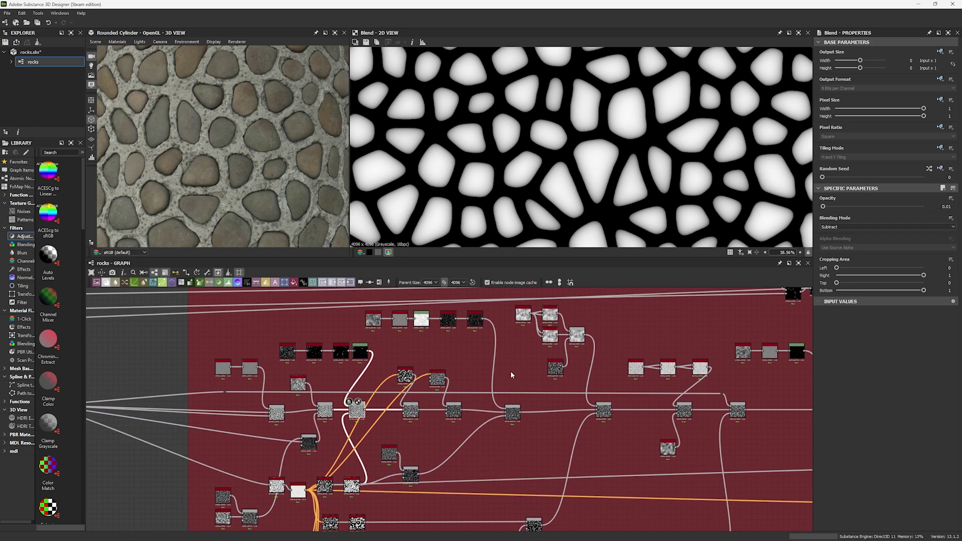
# Step: Preview the Multi Directional Warp Grayscale fed by Clouds 2 and the Slope Blur Grayscale in the neighbouring detail branch
pyautogui.scroll(5, 518, 369)
pyautogui.click(520, 351)
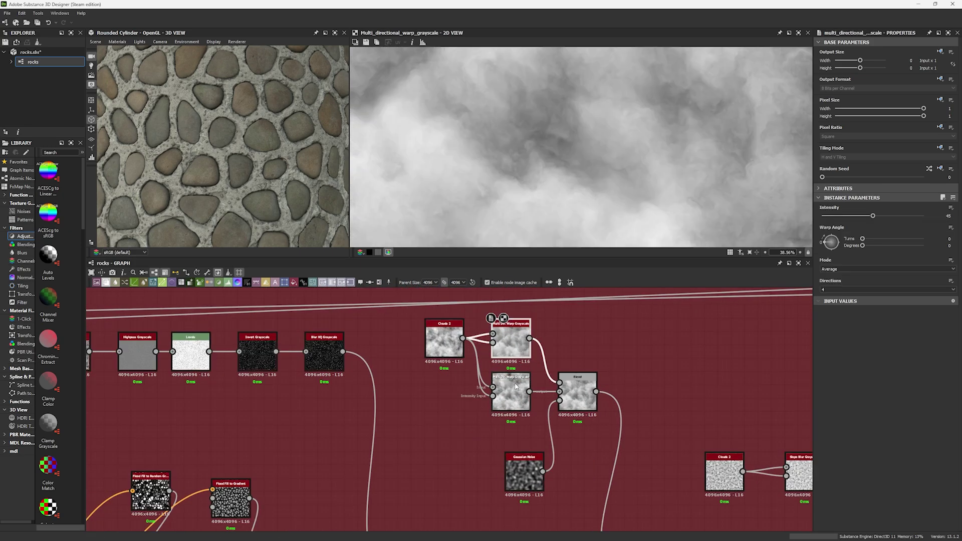
pyautogui.scroll(-5, 413, 314)
pyautogui.scroll(5, 476, 321)
pyautogui.moveTo(506, 361); pyautogui.dragTo(393, 350, button='middle')
pyautogui.click(393, 350)
# Step: Preview the two Slope Blur Grayscale nodes fed by Clouds 2 in the lower blue frame and compare their edge roughness
pyautogui.scroll(-5, 511, 335)
pyautogui.scroll(-5, 513, 336)
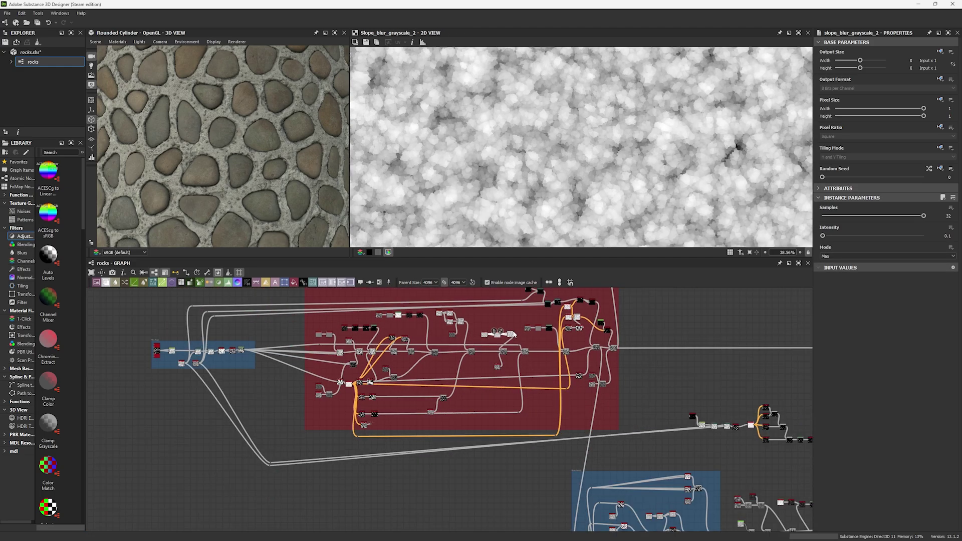
pyautogui.moveTo(462, 396); pyautogui.dragTo(394, 298, button='middle')
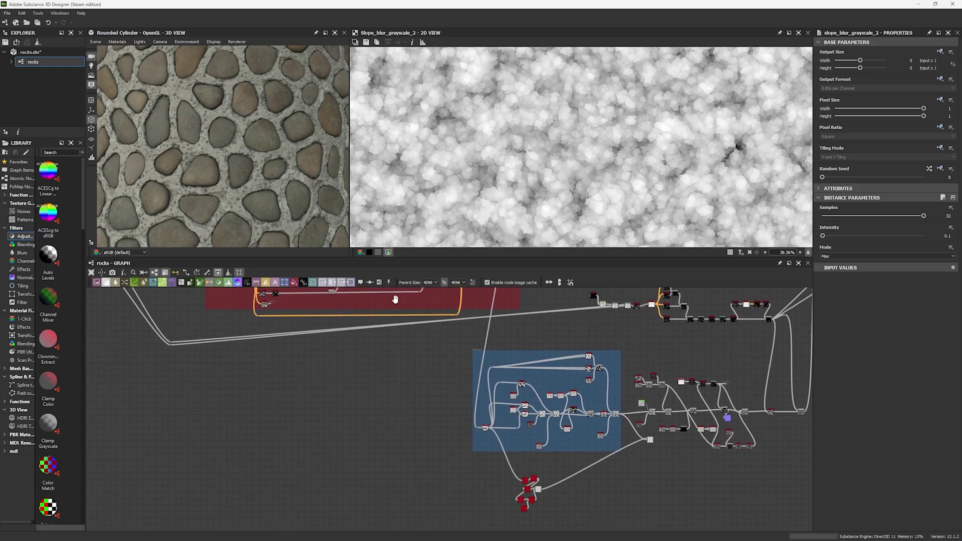
pyautogui.scroll(5, 441, 391)
pyautogui.click(441, 400)
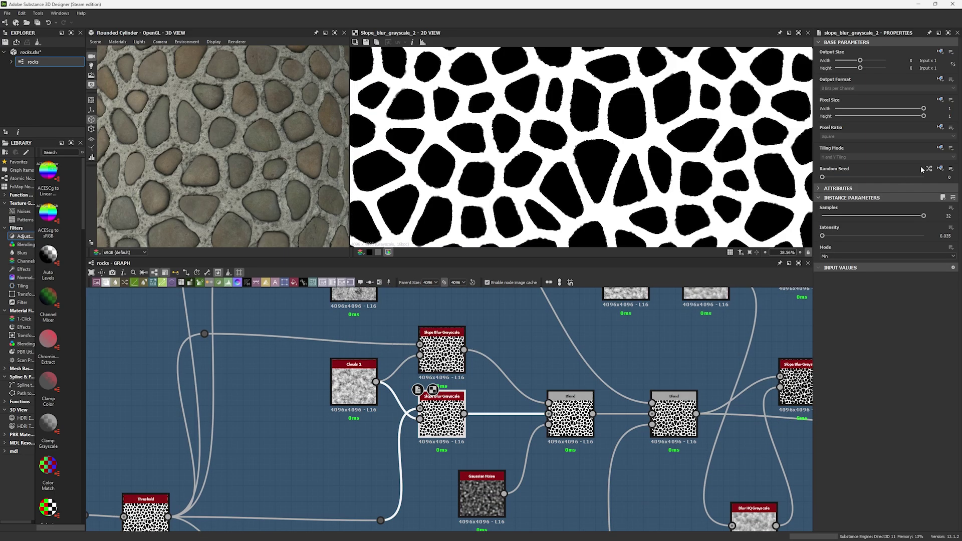
pyautogui.click(442, 353)
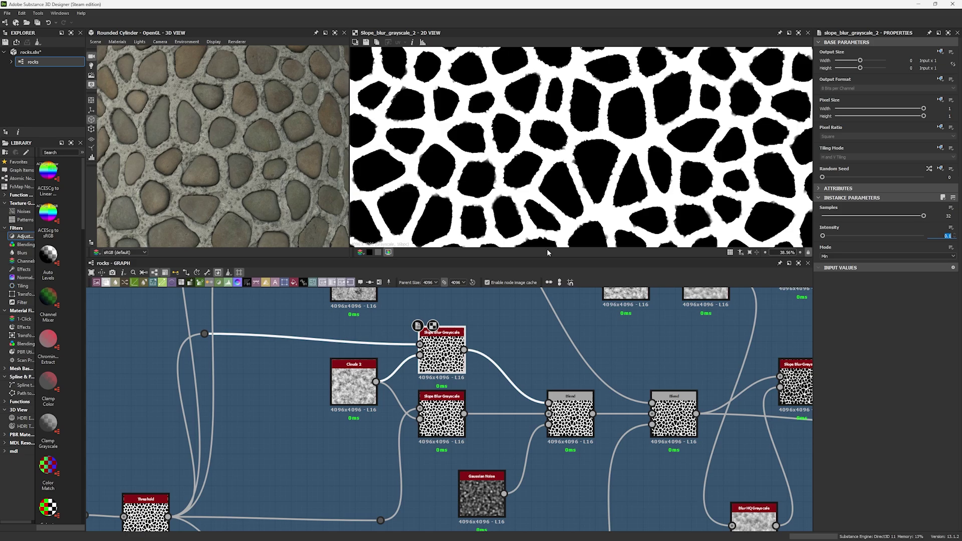
pyautogui.scroll(4, 471, 188)
pyautogui.click(441, 416)
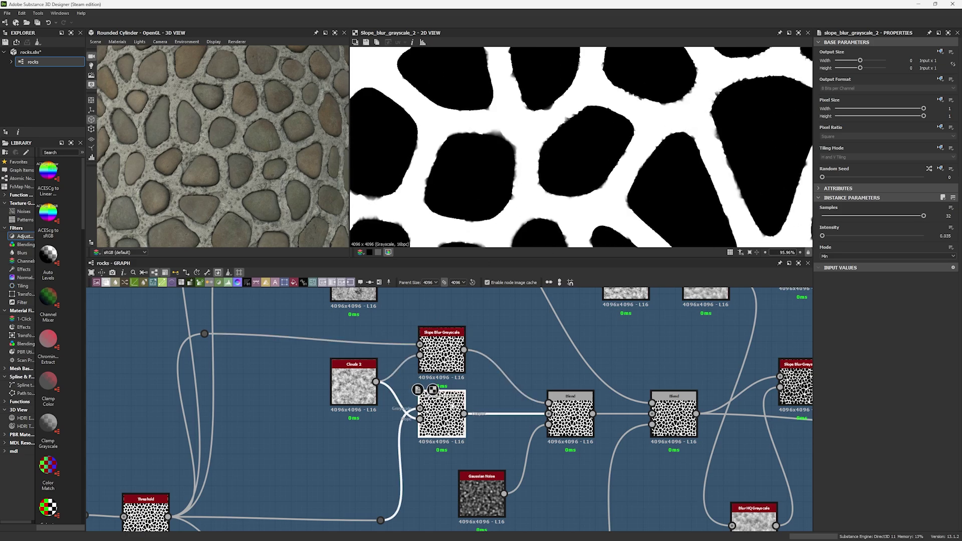
# Step: Preview the Gaussian Noise mask and the Blend that combines both slope-blurred mortar masks in the lower blue frame
pyautogui.moveTo(520, 370); pyautogui.dragTo(434, 299, button='middle')
pyautogui.click(394, 426)
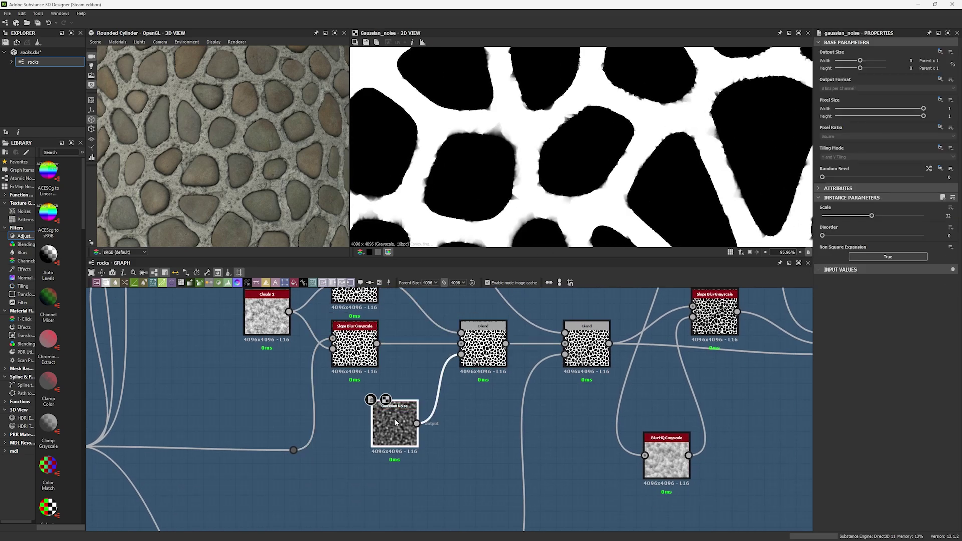
pyautogui.scroll(-8, 469, 92)
pyautogui.click(483, 346)
pyautogui.moveTo(543, 319); pyautogui.dragTo(502, 391, button='middle')
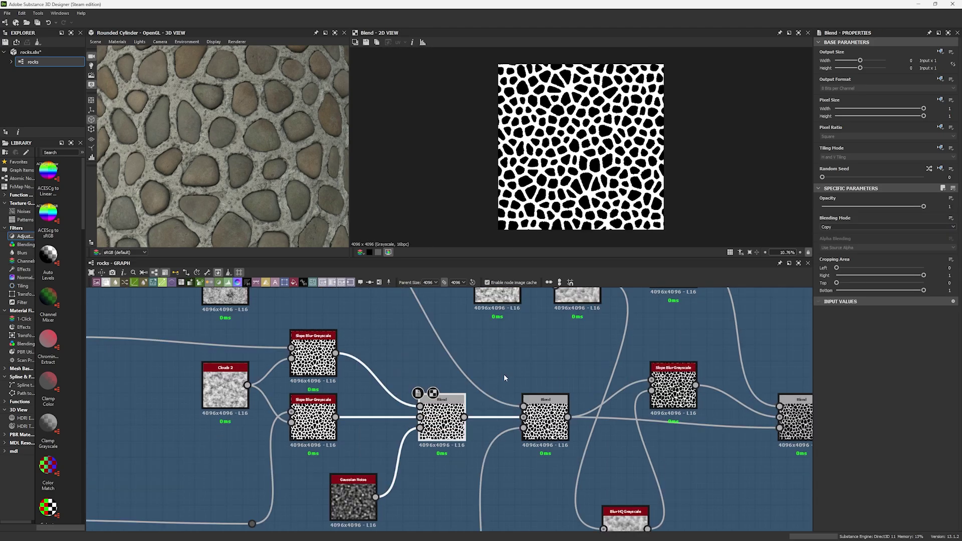
pyautogui.scroll(-5, 503, 376)
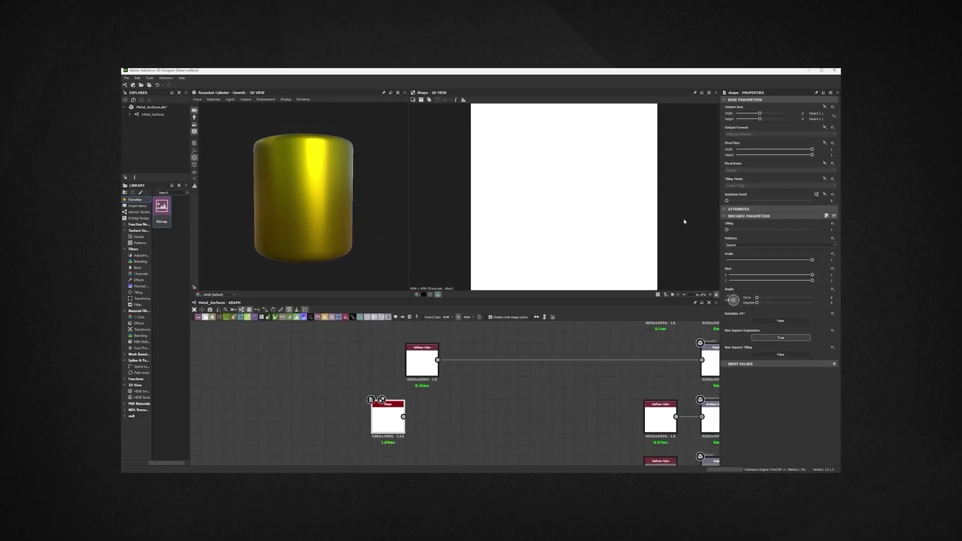
# Step: Reduce the Shape's Y size to form a horizontal band about a third of the height, and open the node search in the Metal_Surfaces graph
pyautogui.moveTo(793, 274)
pyautogui.mouseDown()
pyautogui.moveTo(768, 274)
pyautogui.moveTo(812, 275)
pyautogui.mouseUp()
pyautogui.moveTo(813, 280); pyautogui.dragTo(758, 280)
pyautogui.press('space')
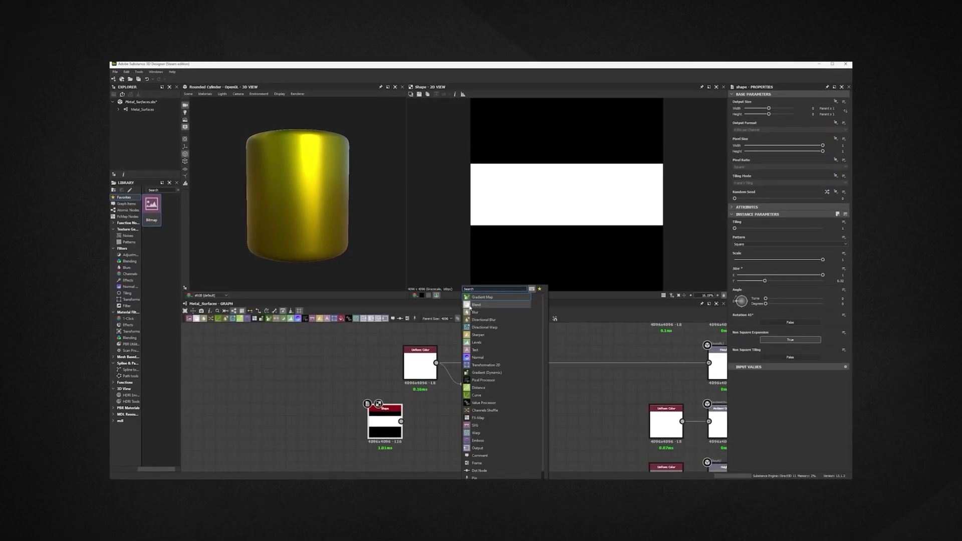